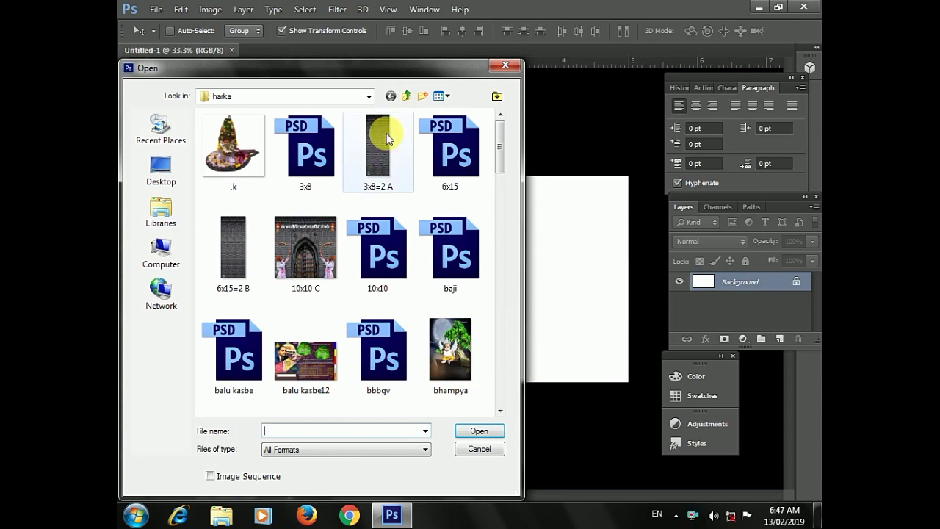
Open the shivaji1 PSD file from the harka folder and float it in its own window over Untitled-1.
left_click_drag(513, 141, 478, 352)
left_click(460, 361)
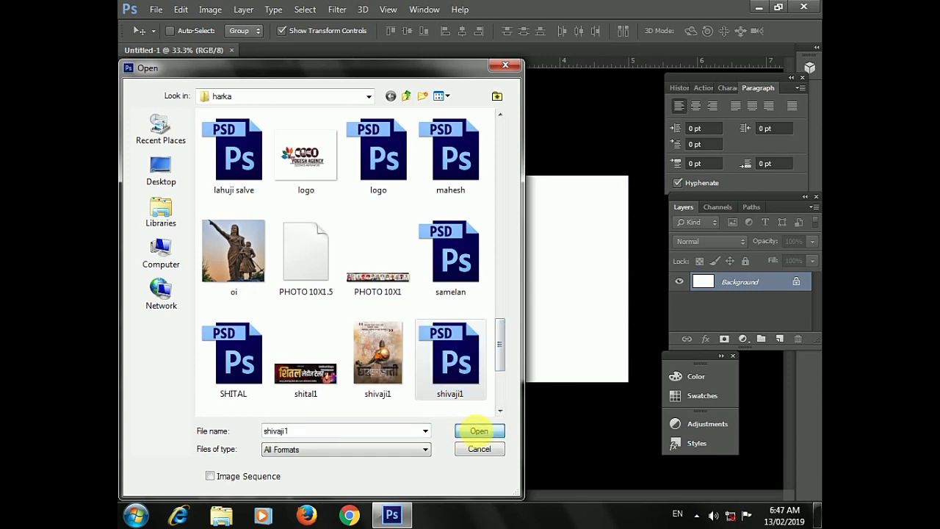
left_click(478, 431)
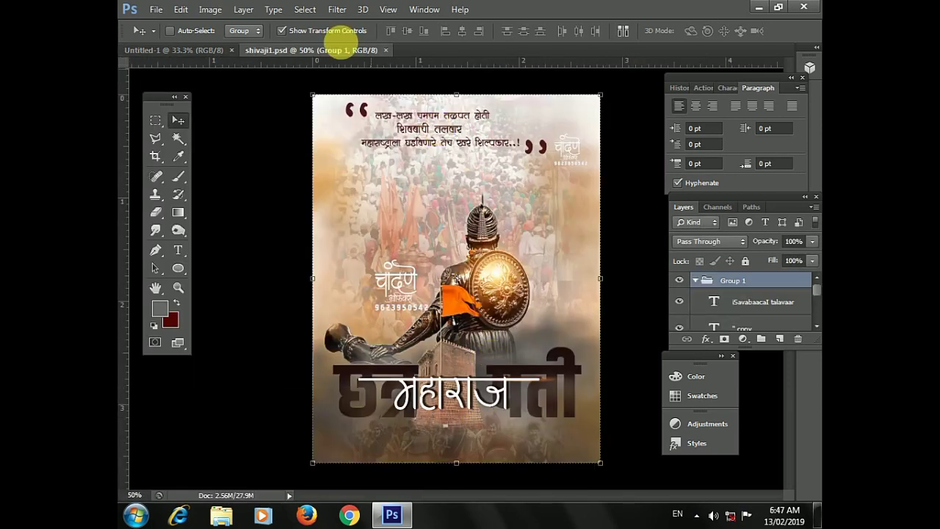
left_click_drag(340, 52, 298, 67)
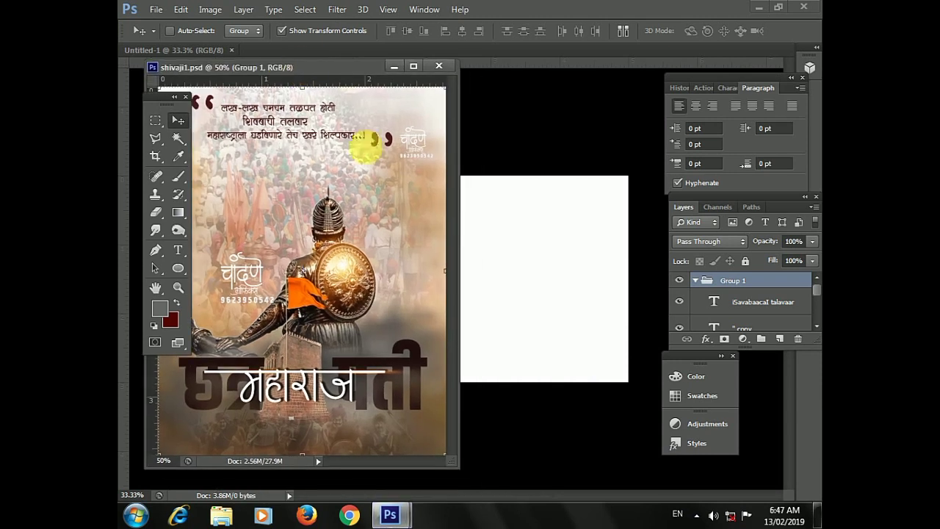
Copy the blurred brown background layer from shivaji1.psd into Untitled-1, close the source file and centre the layer on the canvas.
right_click(429, 227)
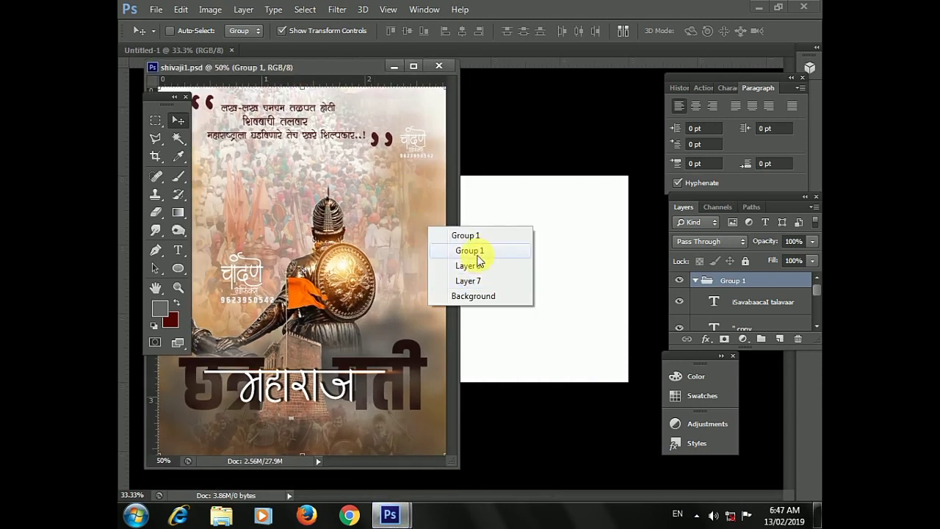
left_click(477, 254)
right_click(420, 250)
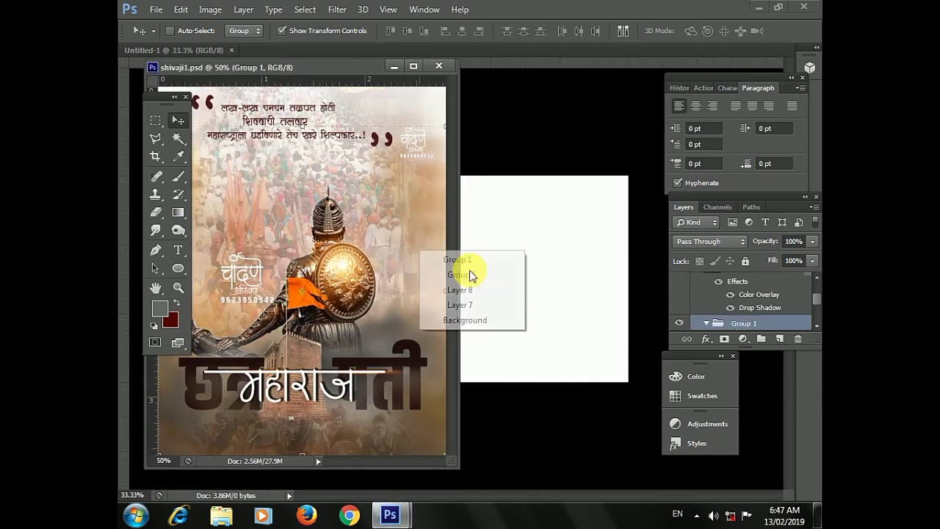
left_click(468, 260)
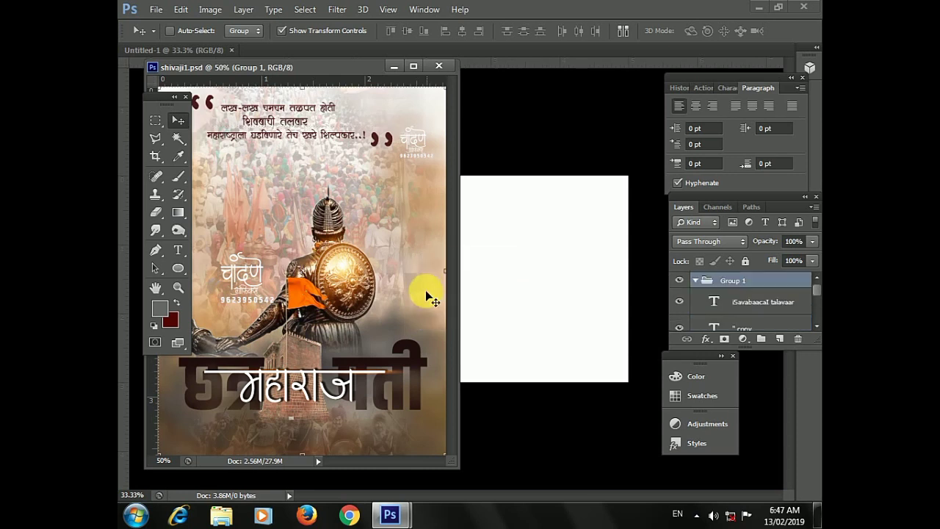
scroll(818, 331, "down", 3)
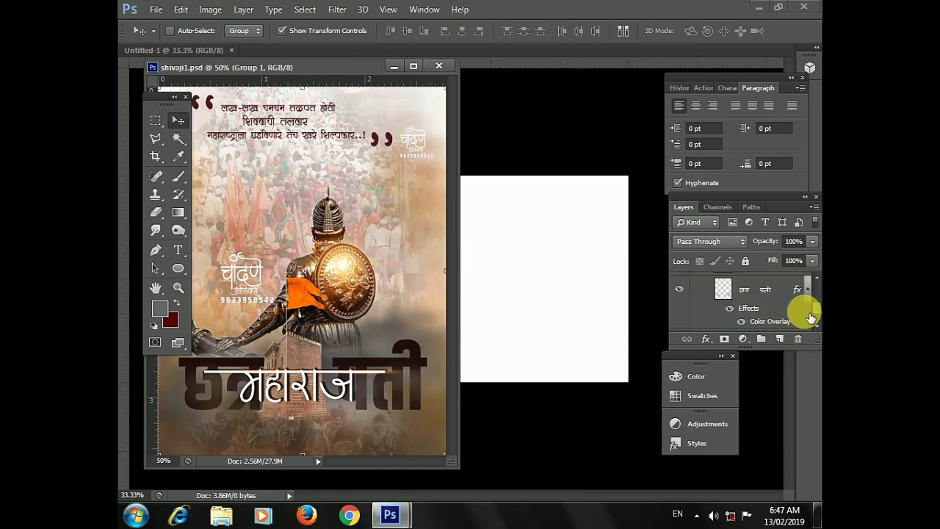
scroll(816, 314, "down", 8)
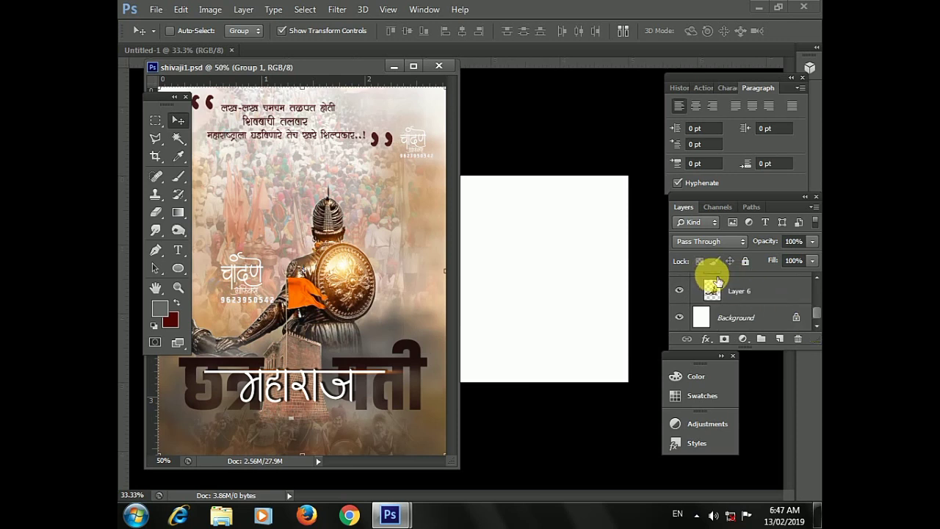
key("ctrl+shift+alt+e")
left_click_drag(424, 269, 464, 218)
left_click(434, 67)
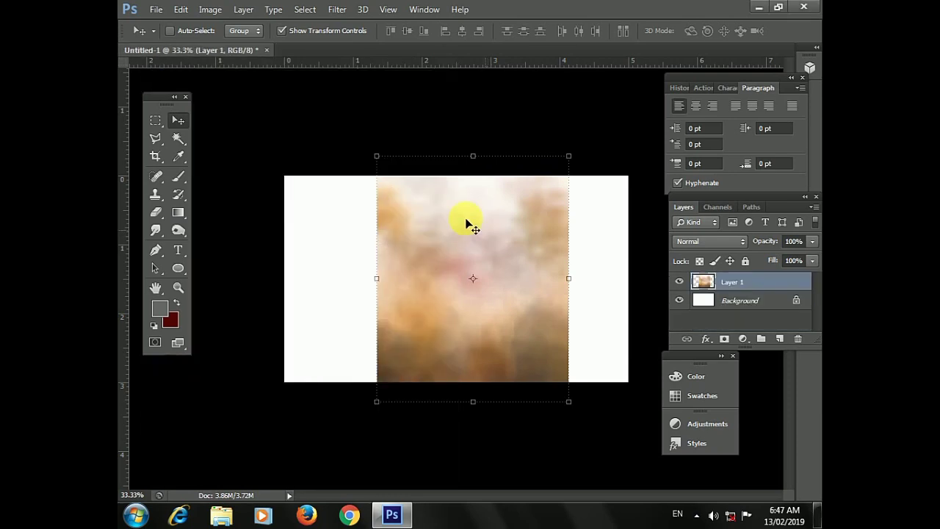
left_click_drag(496, 246, 478, 239)
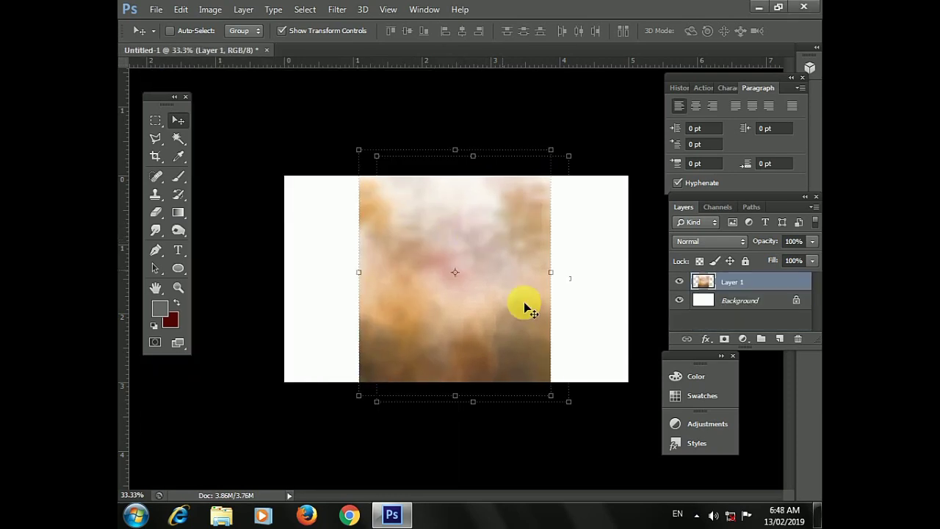
Open baji.psd from the harka folder and float its window so that the Untitled-1 canvas shows beside it.
left_click(156, 10)
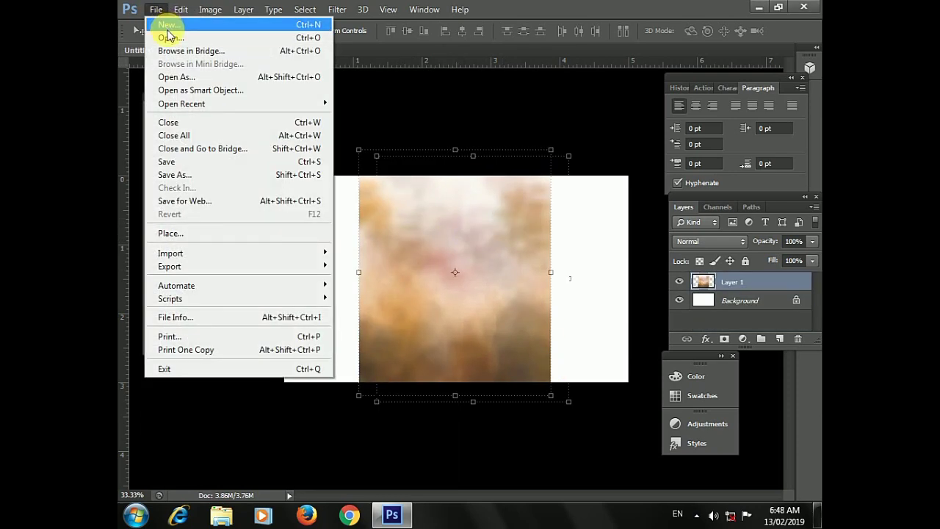
left_click(168, 41)
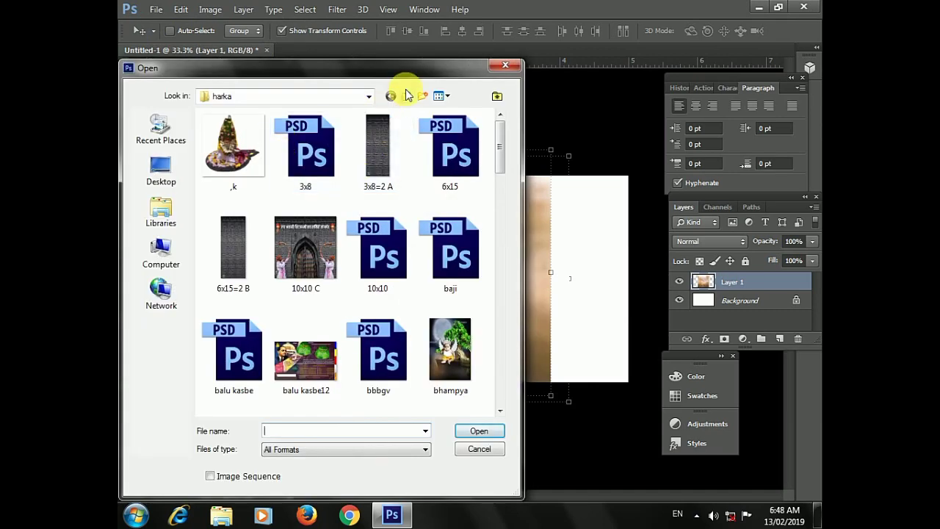
left_click(407, 98)
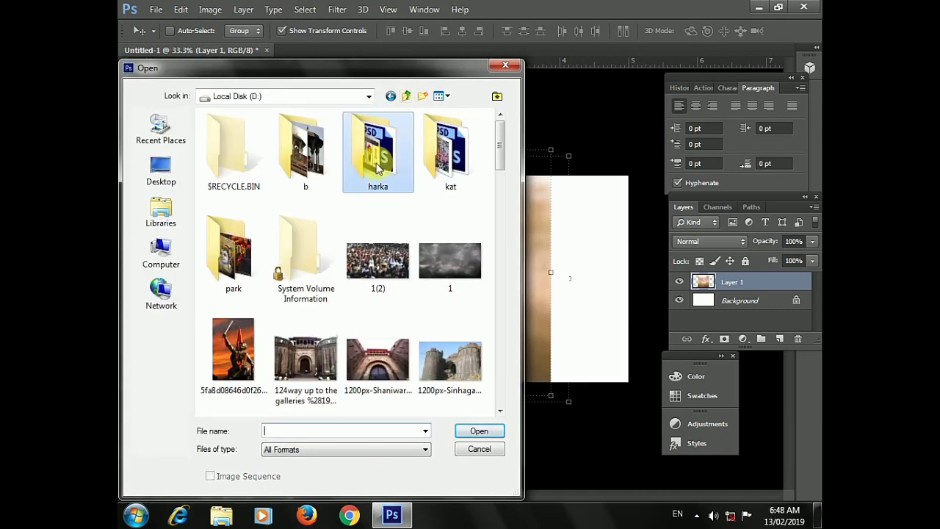
double_click(389, 167)
scroll(450, 203, "down", 3)
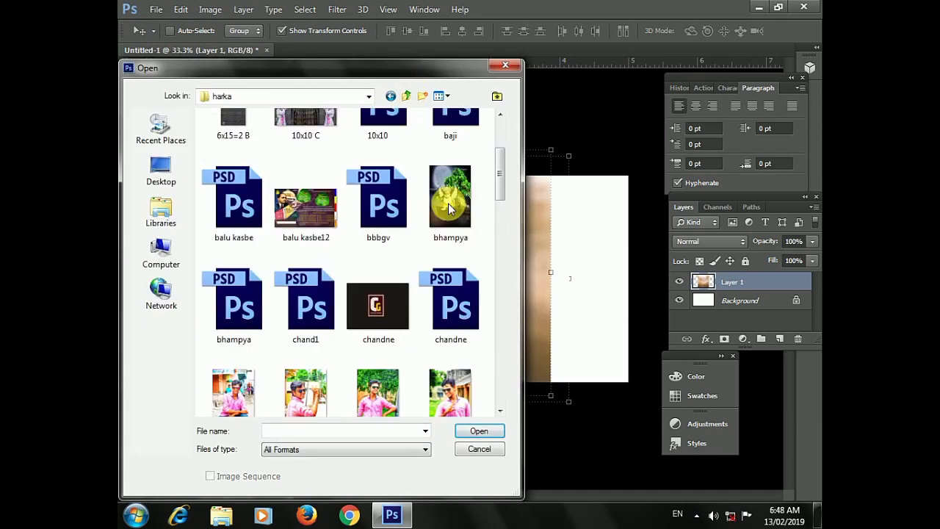
scroll(417, 210, "up", 3)
left_click(439, 237)
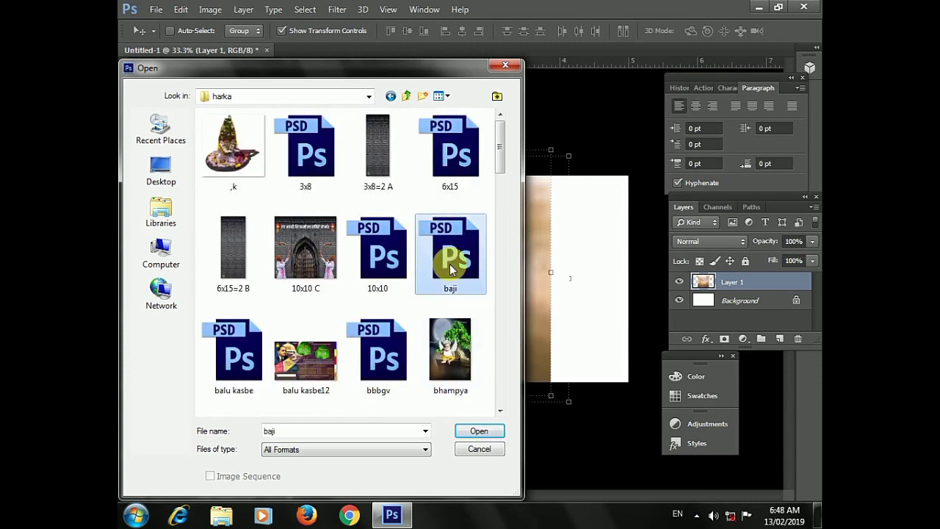
left_click(478, 432)
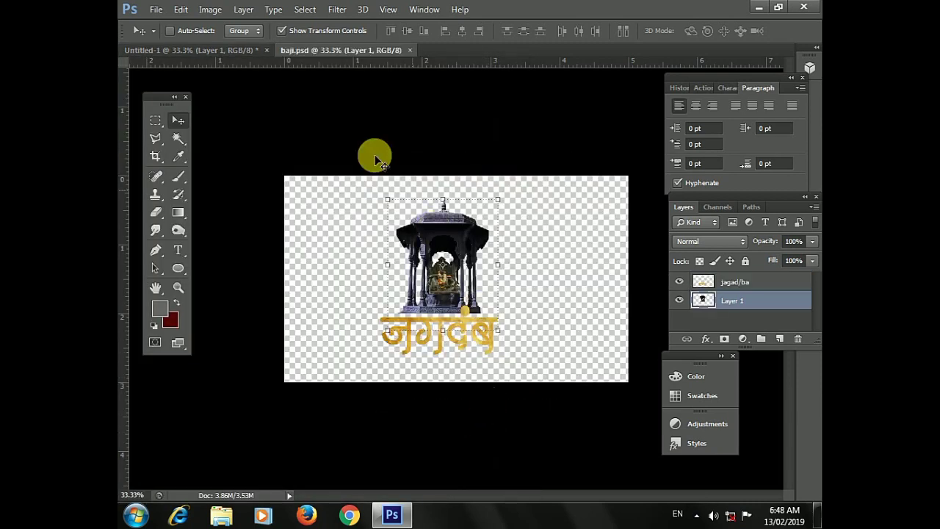
left_click_drag(343, 75, 393, 116)
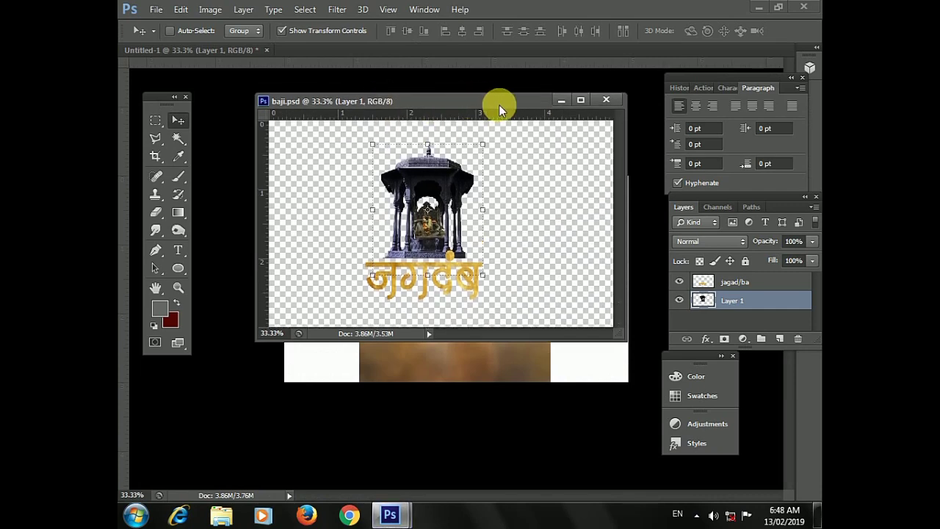
left_click_drag(497, 105, 327, 94)
Copy the stone pavilion and the golden जगदंब text layer from baji.psd into Untitled-1 and close baji.psd.
left_click_drag(306, 178, 510, 244)
left_click(292, 254)
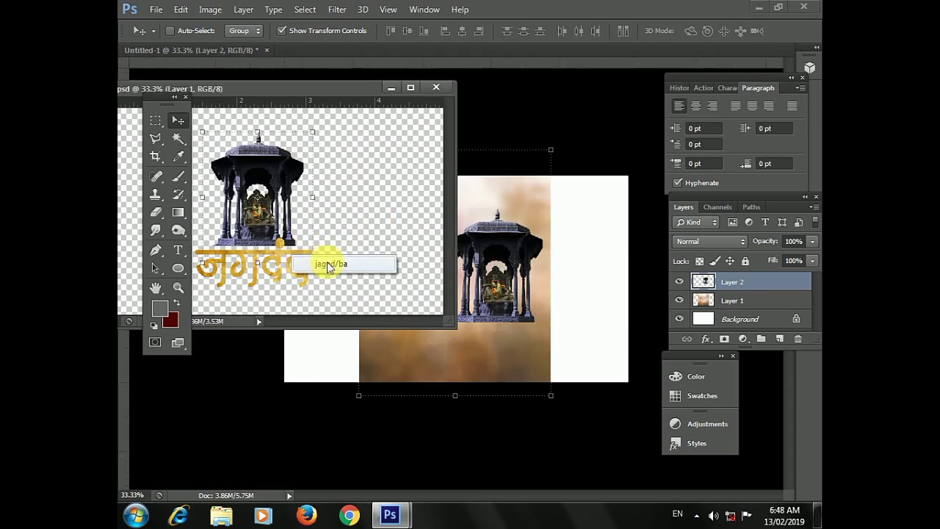
left_click_drag(293, 254, 364, 270)
left_click_drag(400, 297, 510, 359)
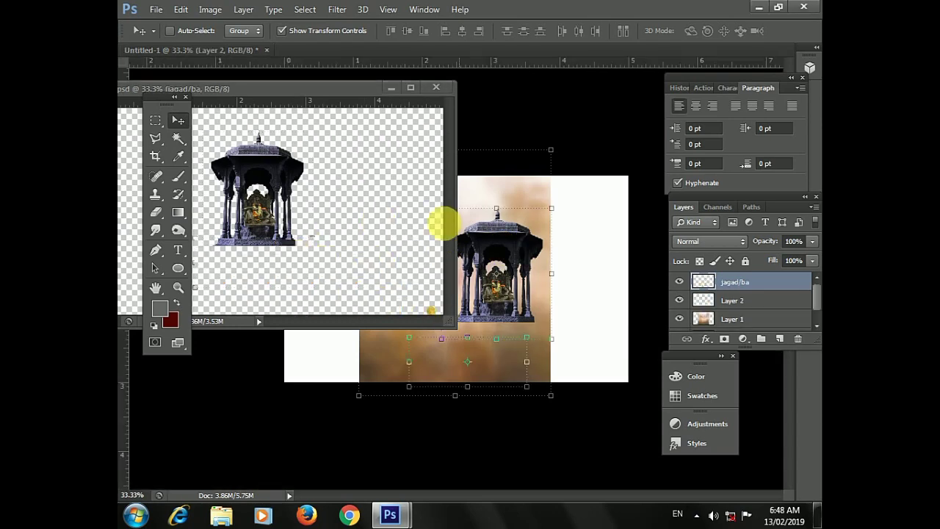
left_click(435, 89)
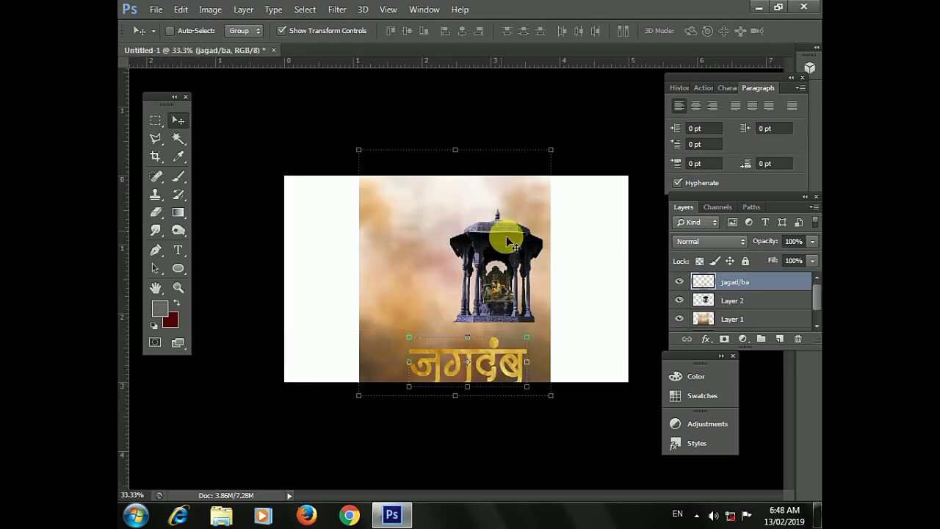
Centre the pavilion on the blurred background and move the जगदंब text directly against its base.
right_click(512, 240)
left_click(526, 239)
left_click_drag(510, 231, 465, 228)
right_click(504, 352)
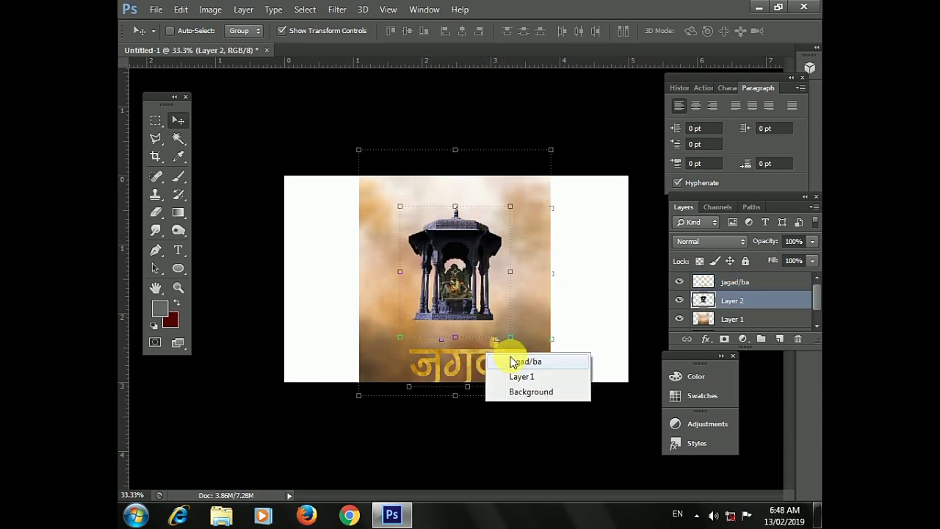
left_click(517, 361)
left_click_drag(499, 358, 480, 337)
Open raigad-fort-darwaja-1.jpg from the b folder on Local Disk (D:).
left_click(160, 11)
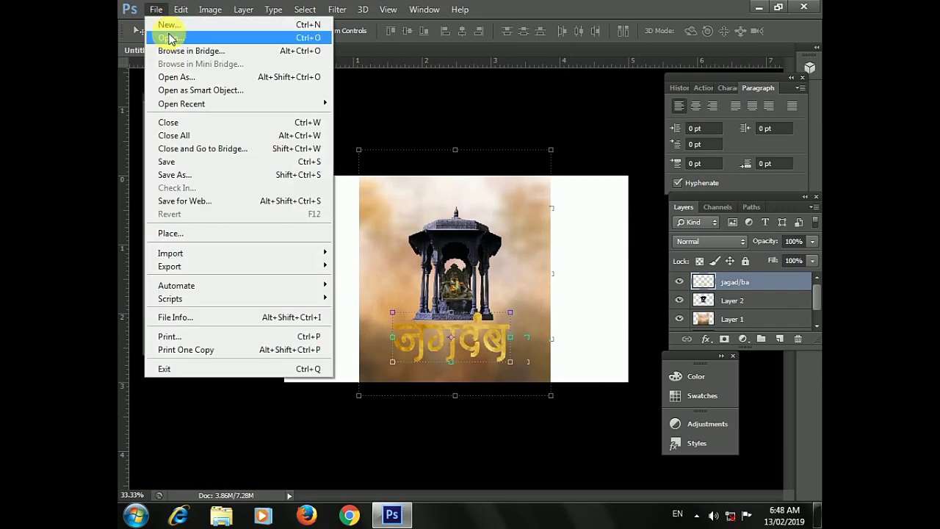
left_click(170, 38)
left_click(408, 96)
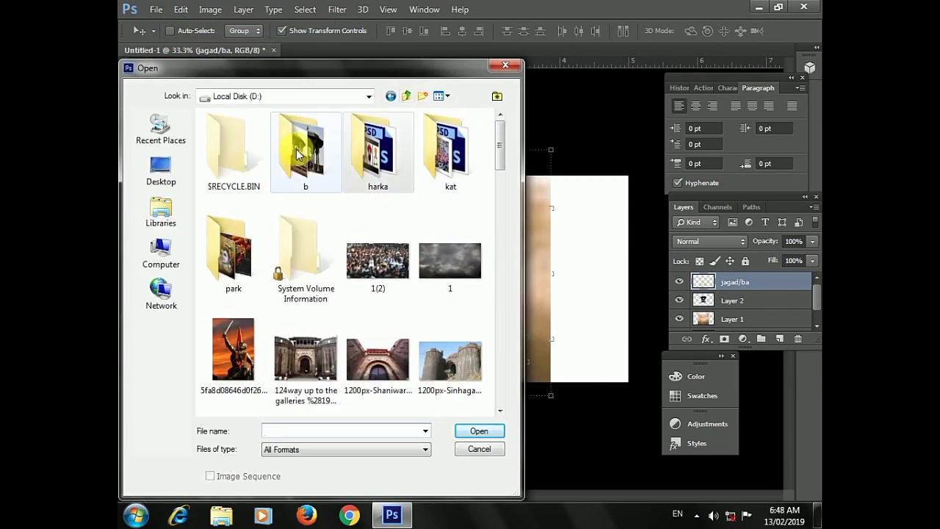
double_click(306, 147)
scroll(359, 183, "down", 3)
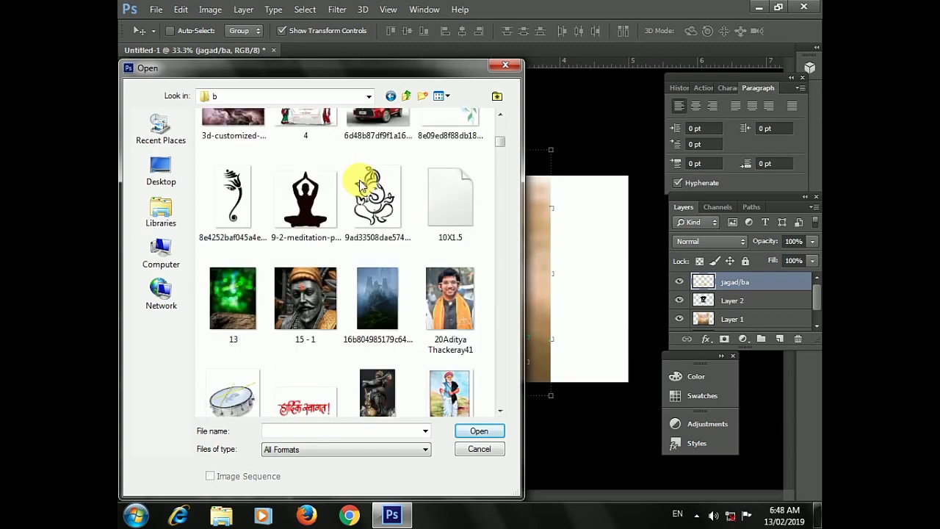
scroll(359, 184, "down", 10)
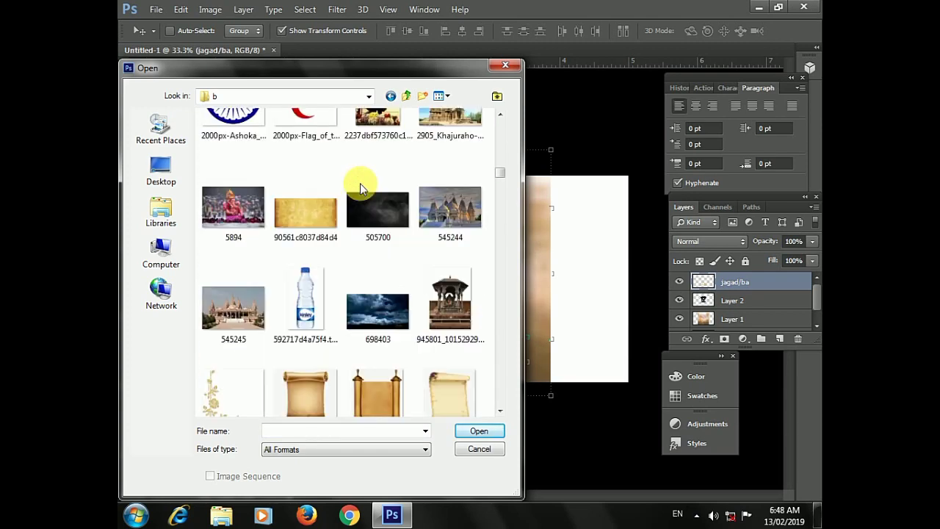
scroll(359, 183, "down", 8)
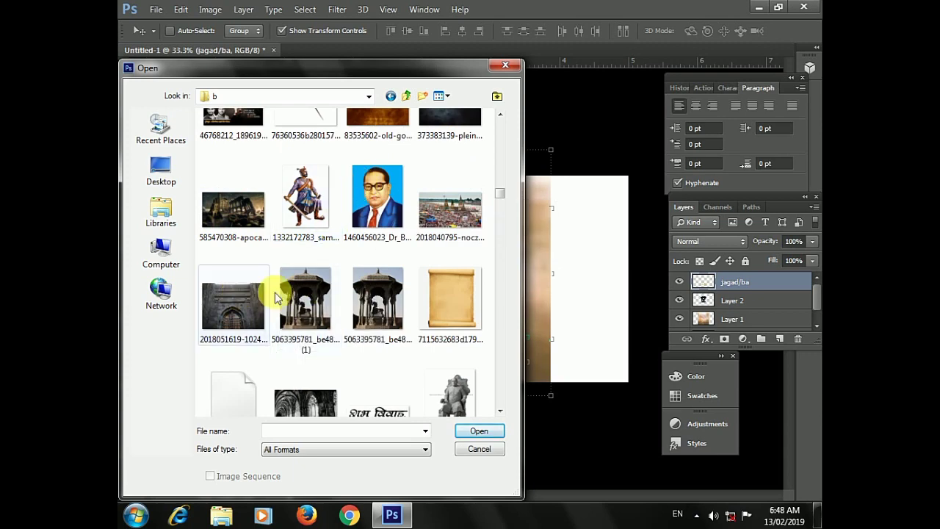
scroll(301, 288, "down", 2)
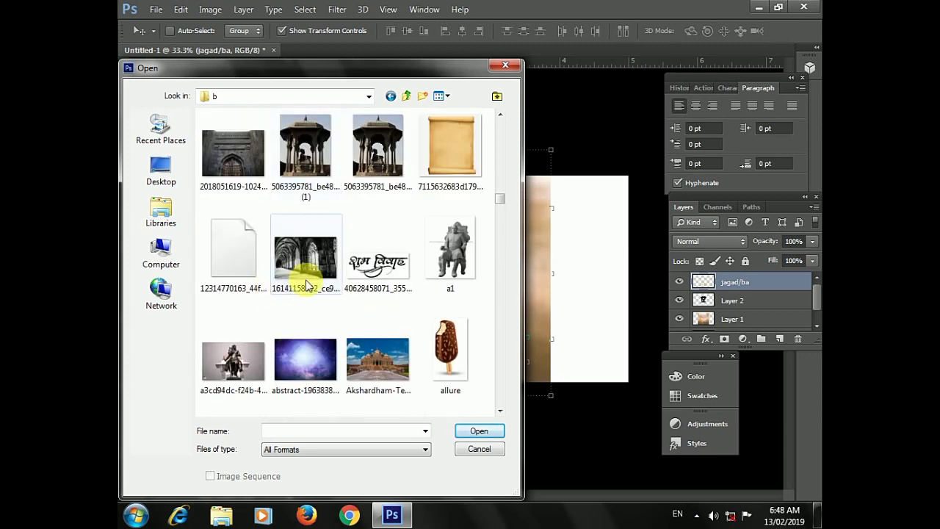
scroll(307, 285, "down", 10)
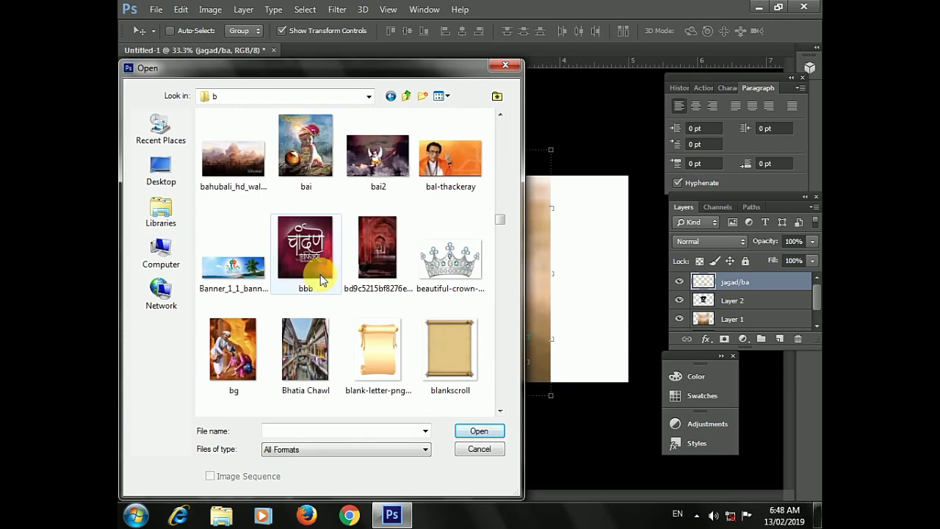
scroll(331, 273, "down", 6)
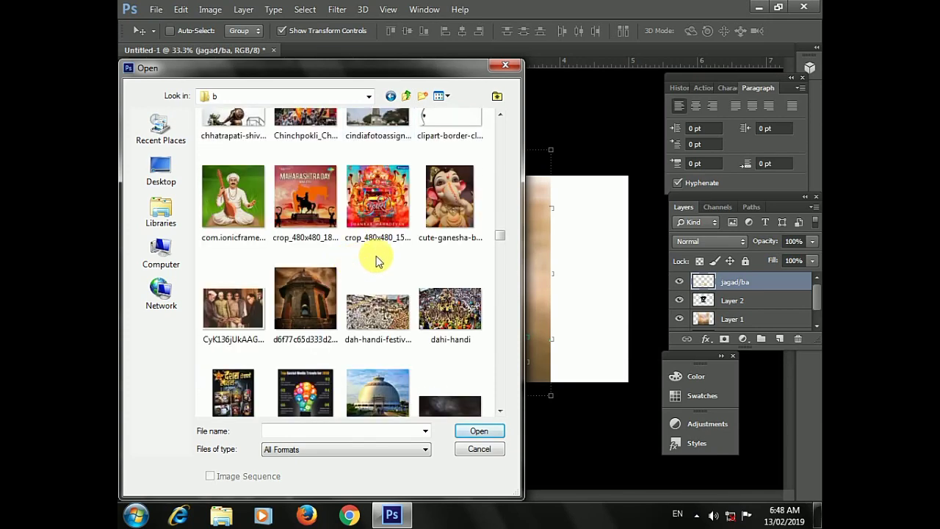
scroll(376, 260, "down", 5)
scroll(376, 261, "down", 15)
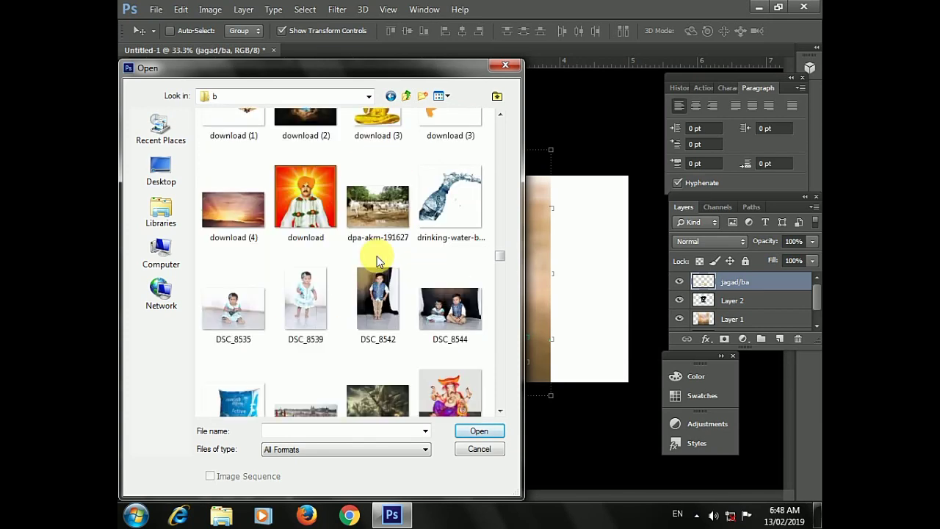
scroll(379, 253, "down", 8)
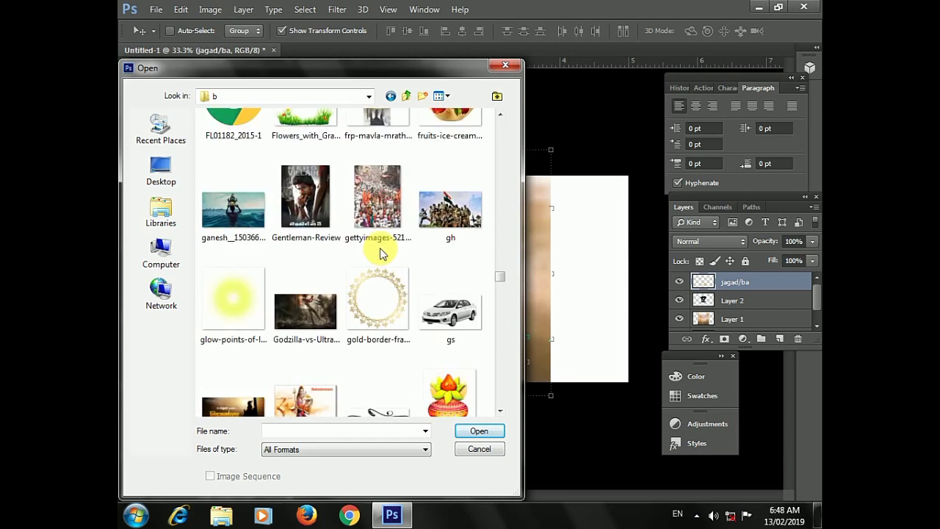
scroll(379, 253, "down", 10)
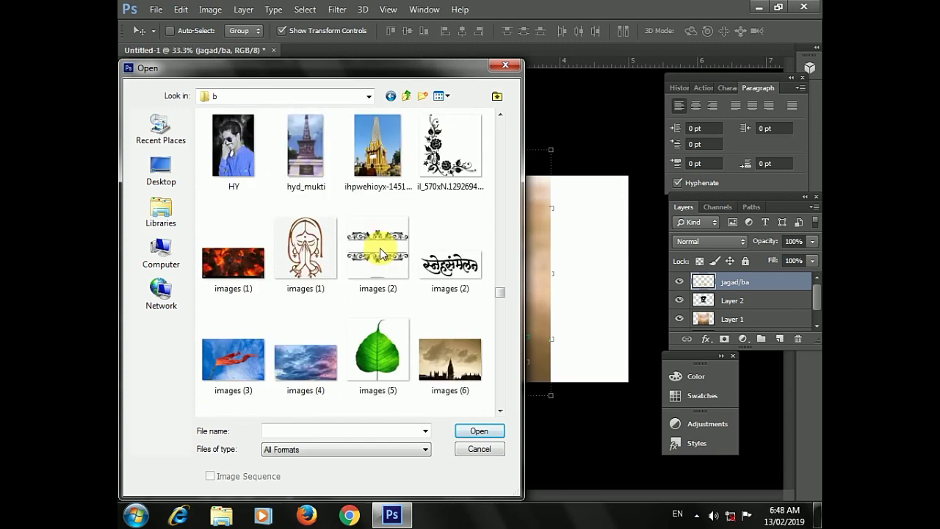
scroll(380, 253, "down", 10)
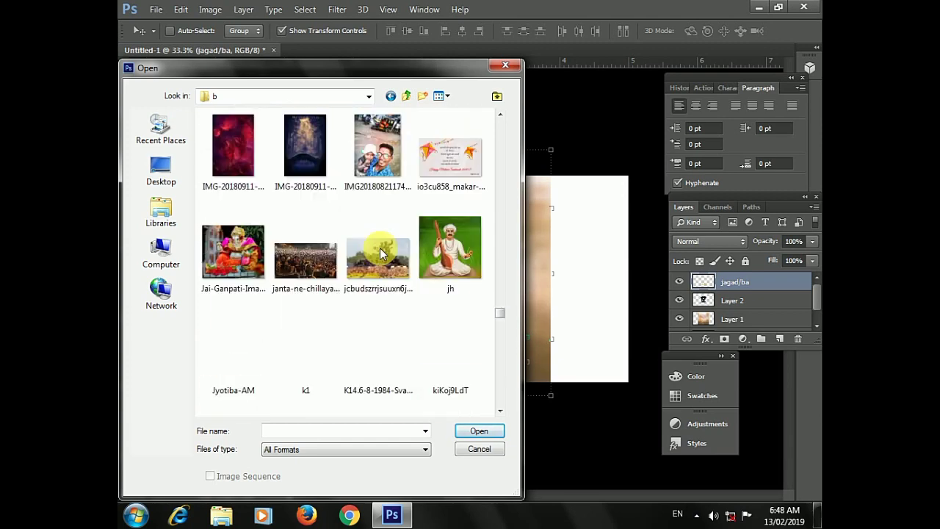
scroll(380, 254, "down", 10)
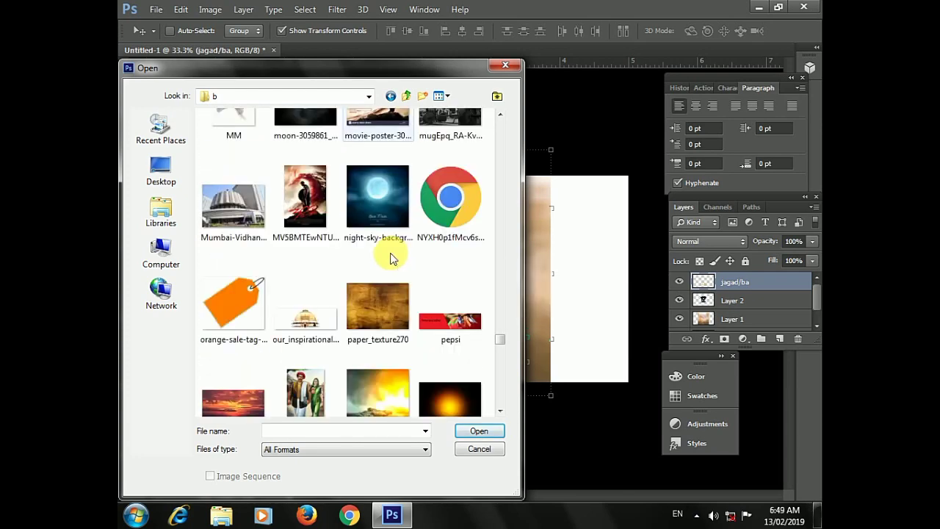
scroll(391, 257, "down", 10)
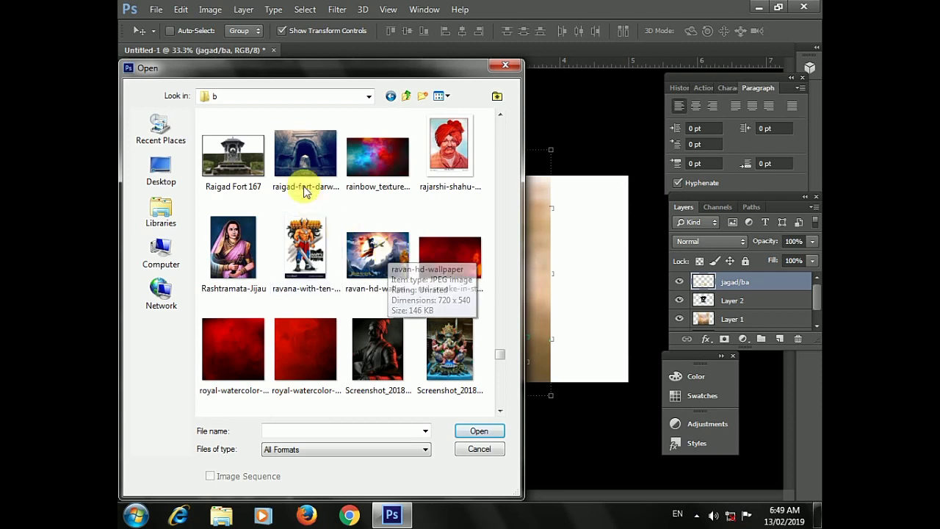
left_click(305, 165)
left_click(478, 431)
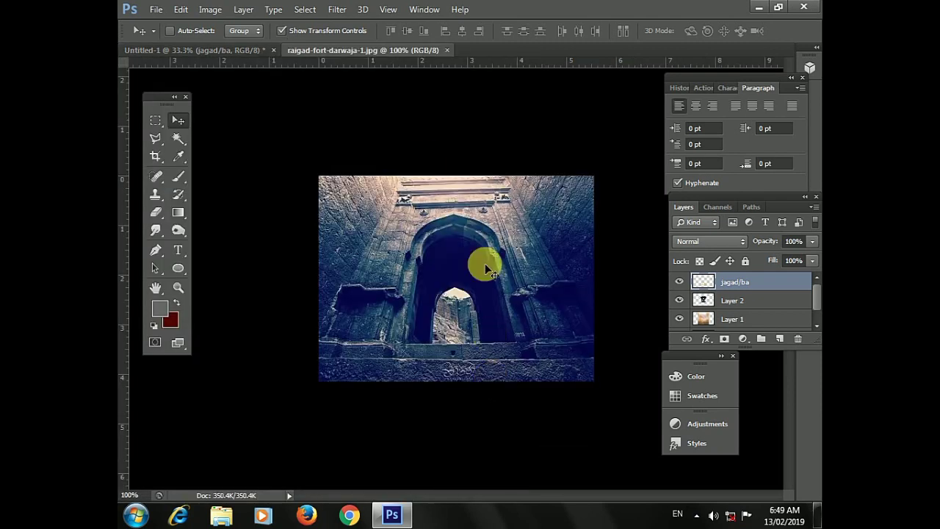
Float the raigad-fort-darwaja-1.jpg window, copy its stone gateway image into Untitled-1 and close the source file.
left_click_drag(384, 56, 388, 135)
left_click_drag(468, 148, 327, 112)
left_click_drag(330, 177, 474, 203)
left_click(434, 105)
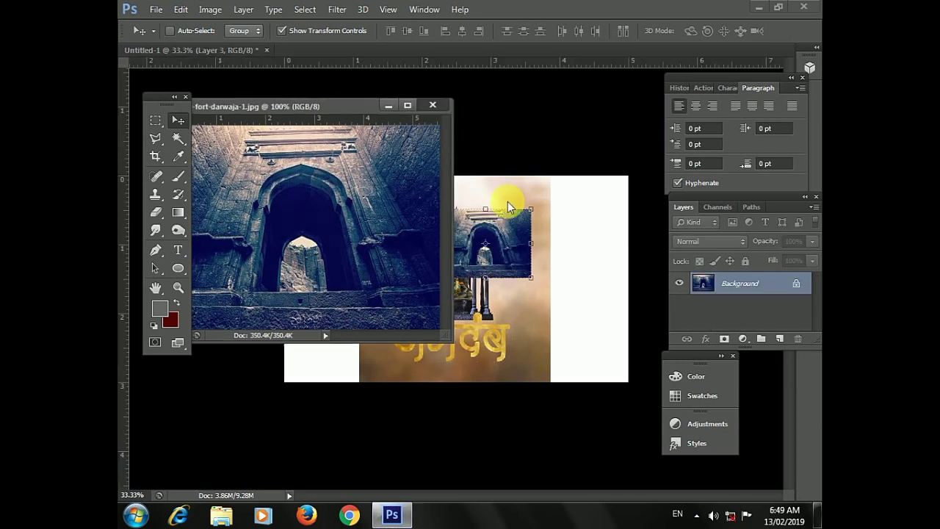
Send the gateway layer behind the pavilion and enlarge it to about 203% width and 271% height over the blurred background.
key("ctrl+bracketleft")
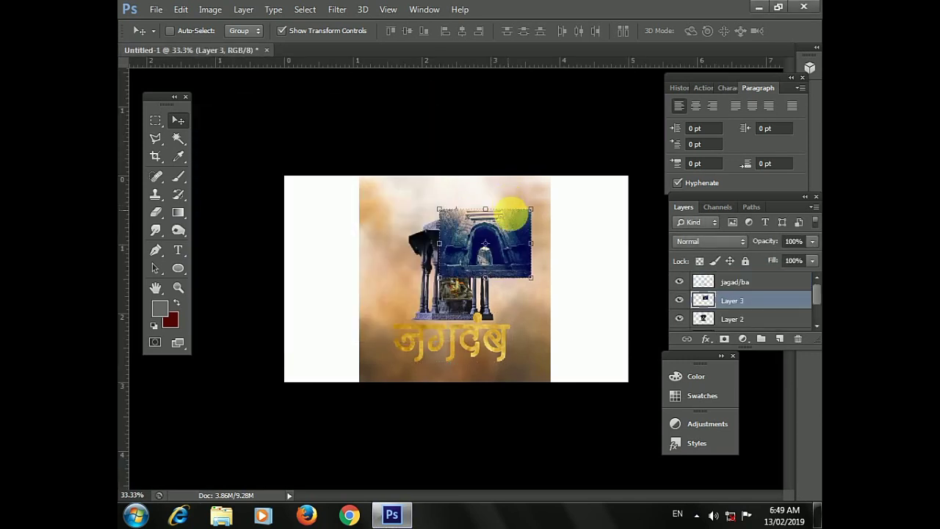
key("ctrl+bracketleft")
left_click_drag(508, 223, 442, 188)
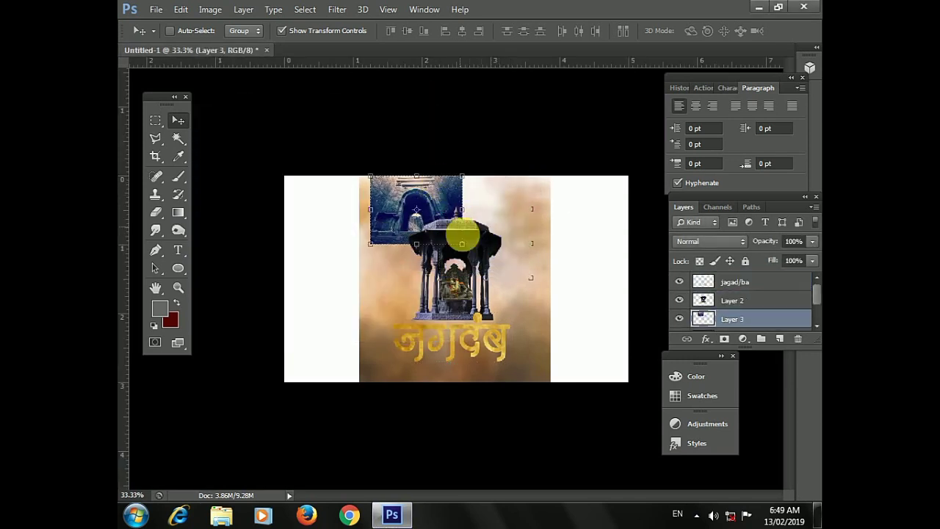
key("ctrl+t")
left_click_drag(462, 244, 559, 363)
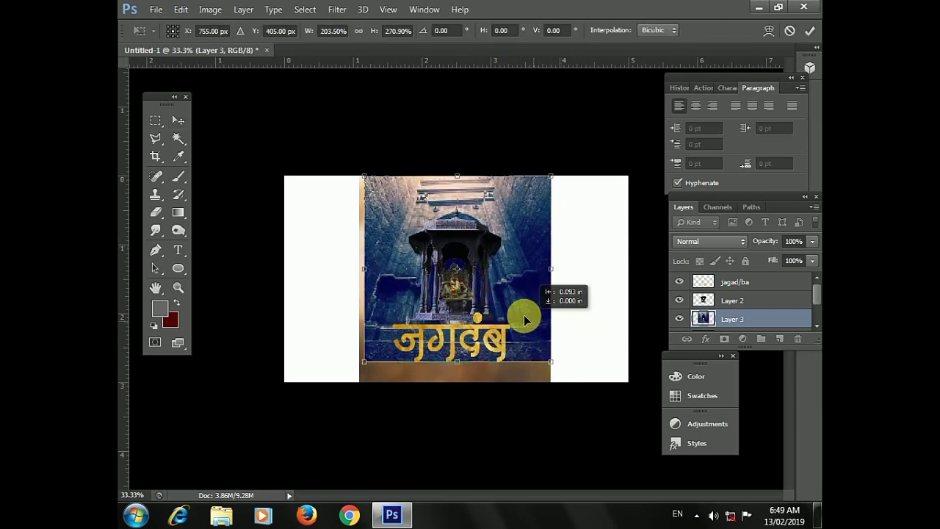
left_click_drag(524, 317, 520, 310)
key("Return")
Set the gateway layer's opacity to 55%.
key("2")
key("5")
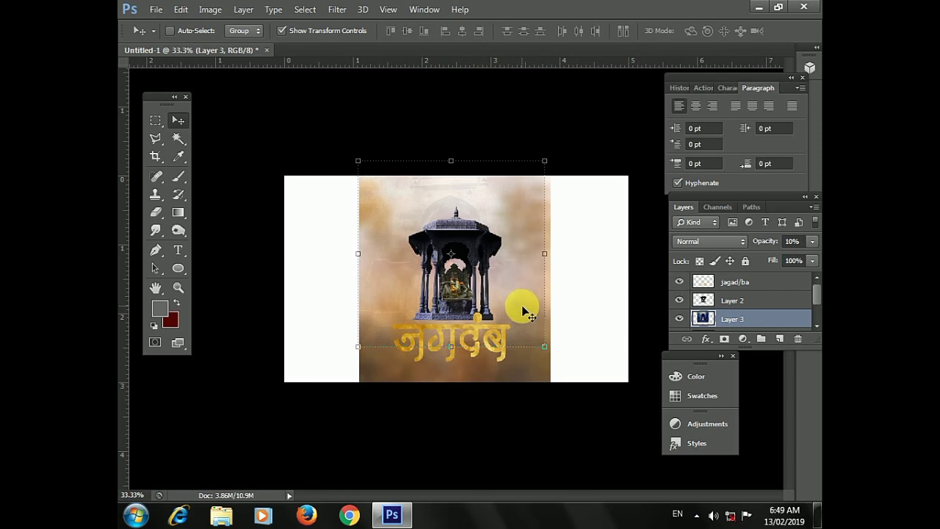
key("5")
key("5")
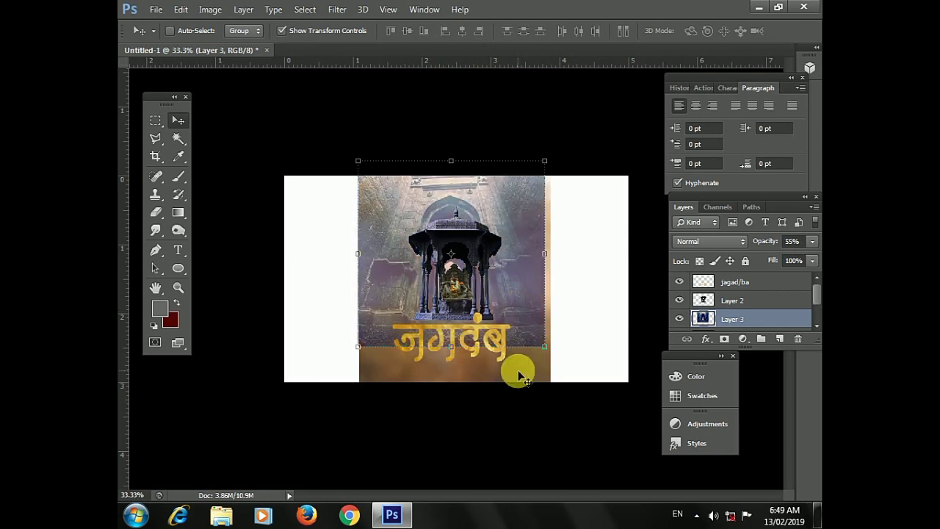
Adjust the blurred background layer's Hue/Saturation with hue -23 and lightness +51.
right_click(542, 357)
left_click(559, 365)
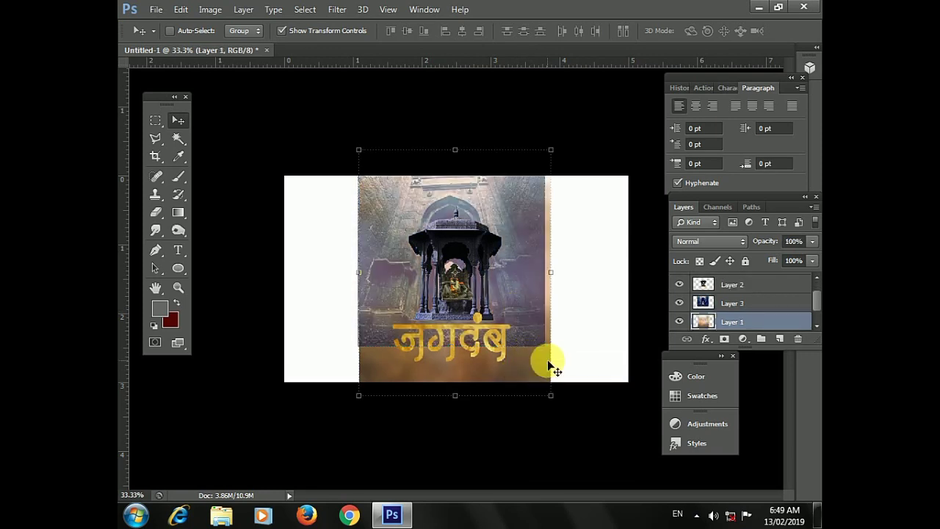
key("ctrl+u")
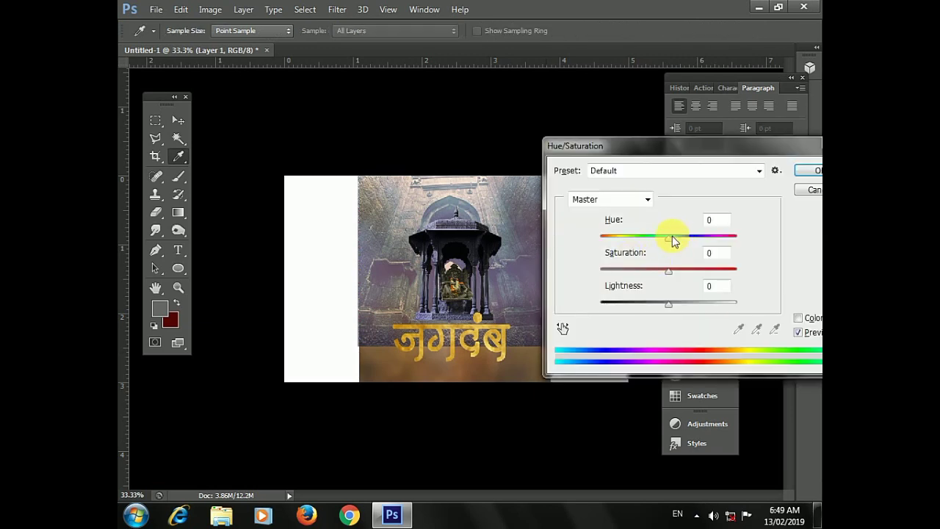
left_click_drag(674, 241, 701, 315)
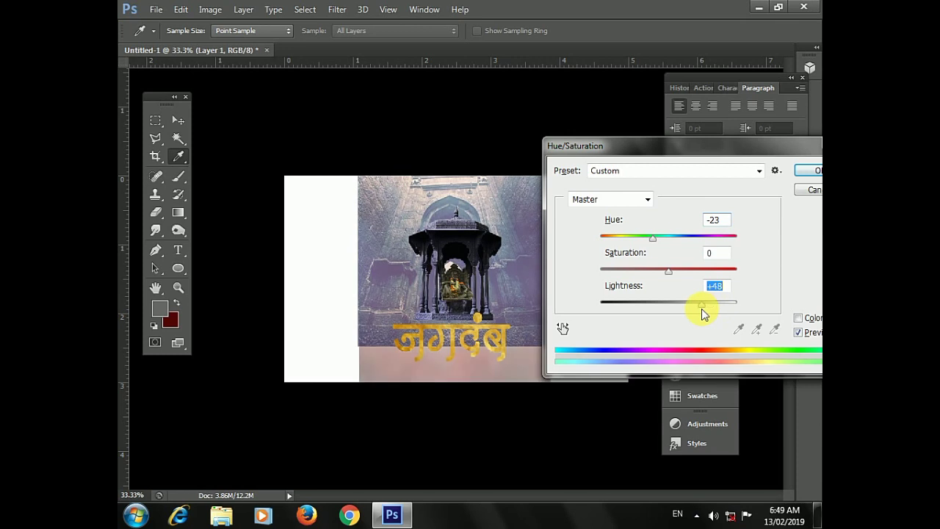
left_click(801, 174)
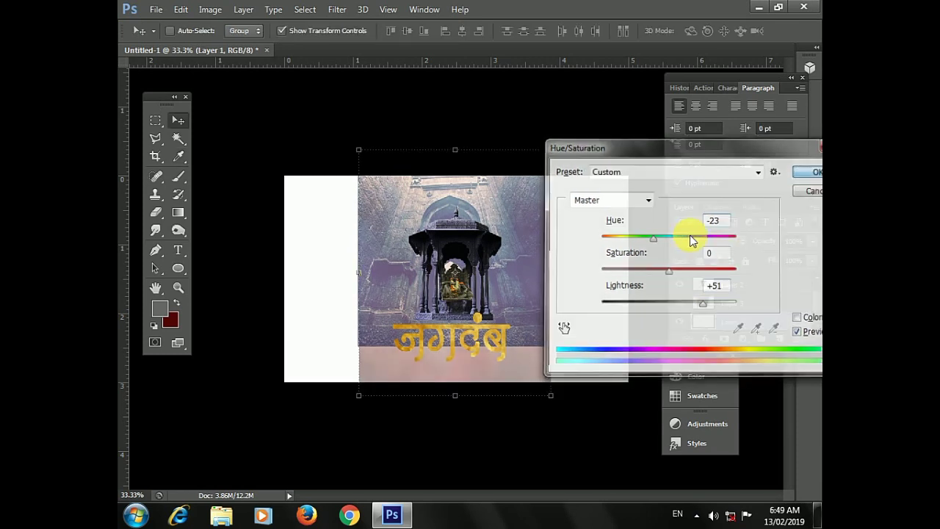
Fade the gateway layer's outer edges into the background using a soft Eraser of 504 px and 0% hardness.
right_click(517, 242)
left_click(534, 249)
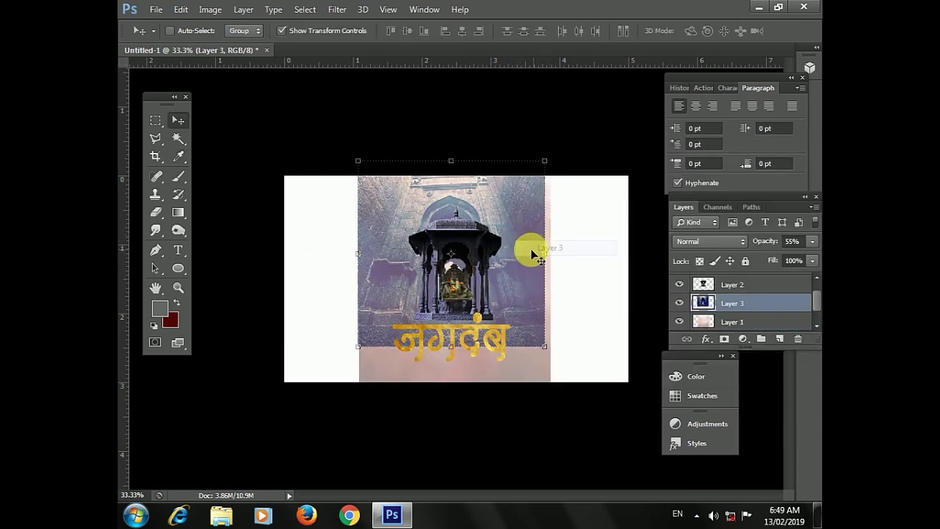
left_click(155, 213)
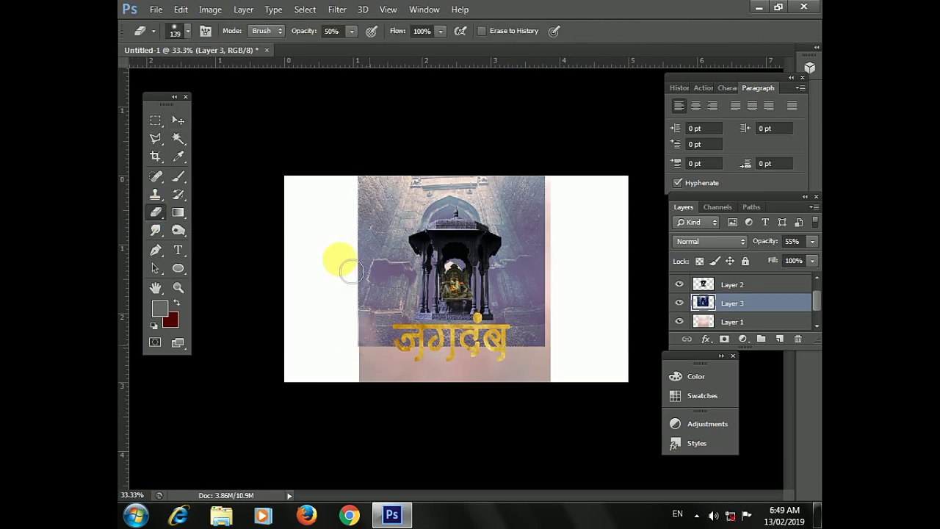
right_click(367, 301)
left_click(506, 339)
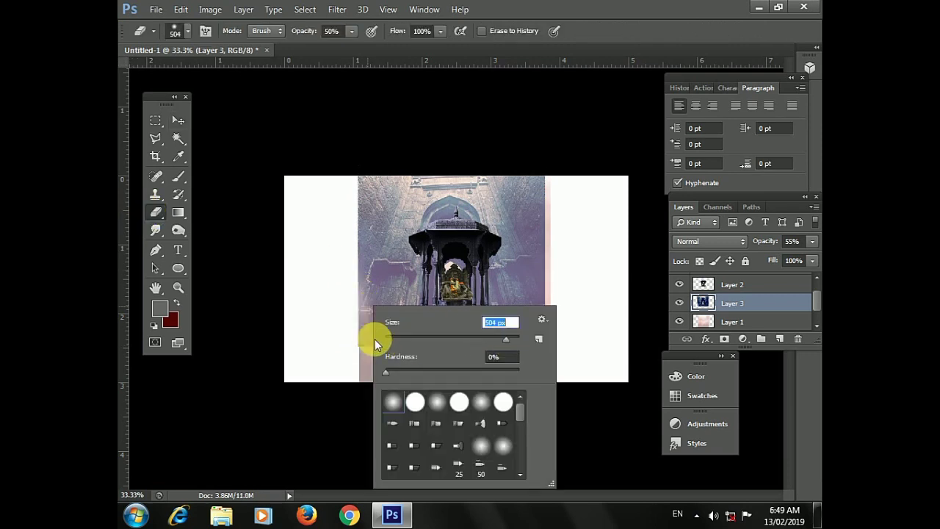
key("Return")
mouse_move(376, 375)
left_mouse_down()
mouse_move(571, 336)
mouse_move(582, 304)
mouse_move(566, 185)
mouse_move(573, 164)
mouse_move(607, 258)
mouse_move(572, 230)
mouse_move(594, 304)
mouse_move(563, 172)
mouse_move(640, 298)
mouse_move(289, 285)
mouse_move(323, 180)
mouse_move(332, 329)
mouse_move(314, 273)
left_mouse_up()
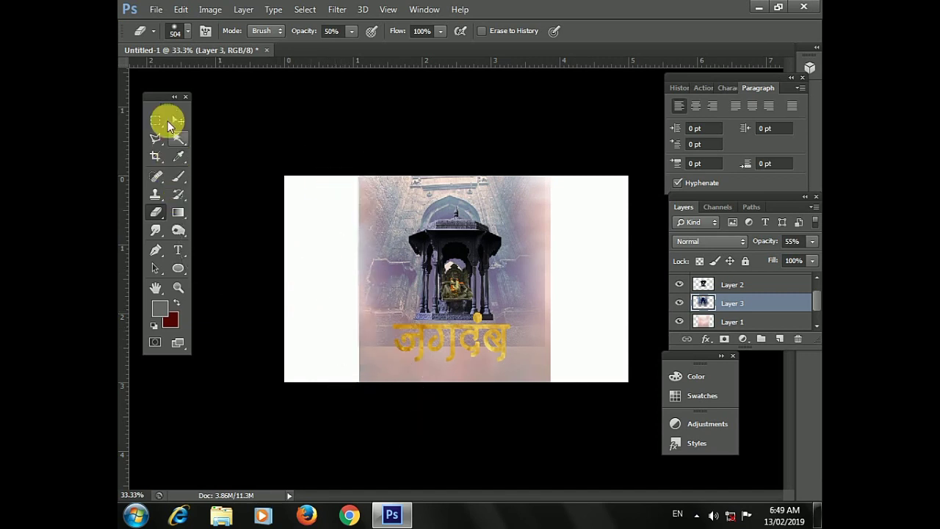
left_click(171, 122)
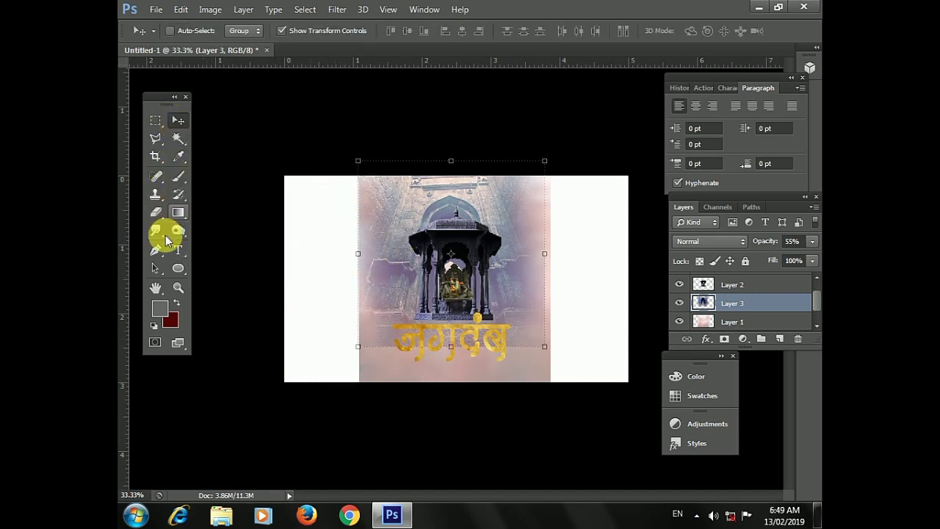
Brush a soft grey stroke along the gateway layer's left edge and set the foreground colour to #fff9f9.
left_click(178, 179)
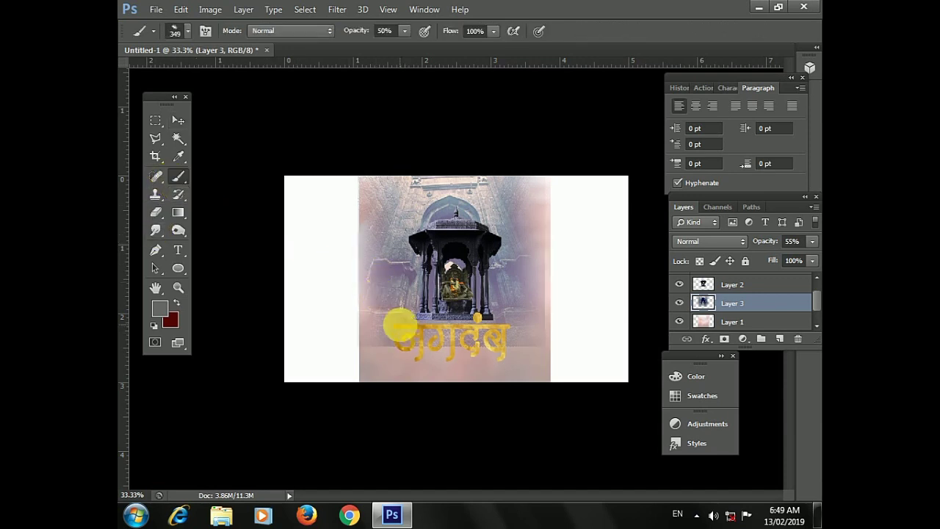
left_click_drag(399, 325, 373, 287)
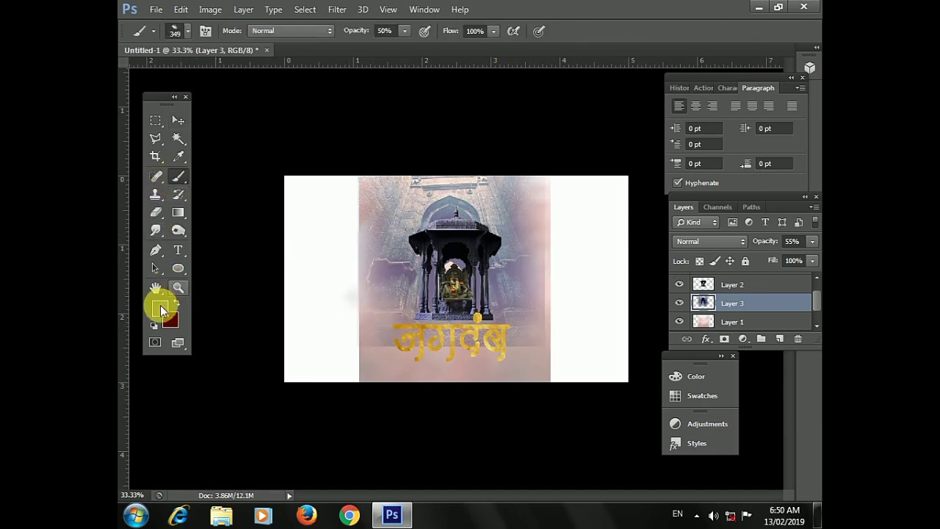
left_click(160, 305)
left_click(295, 122)
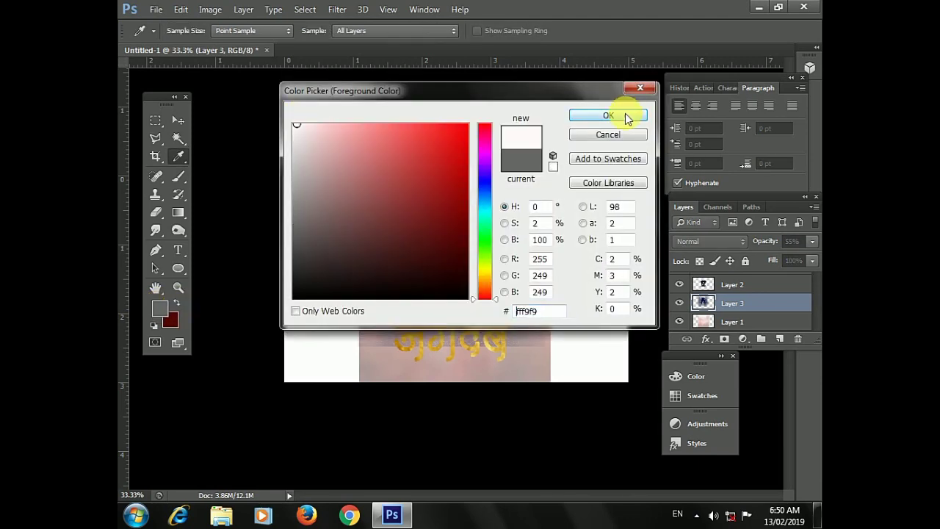
left_click(623, 115)
Try brushing near-white haze over the left side of the gateway layer and undo the last strokes.
left_click_drag(378, 234, 384, 284)
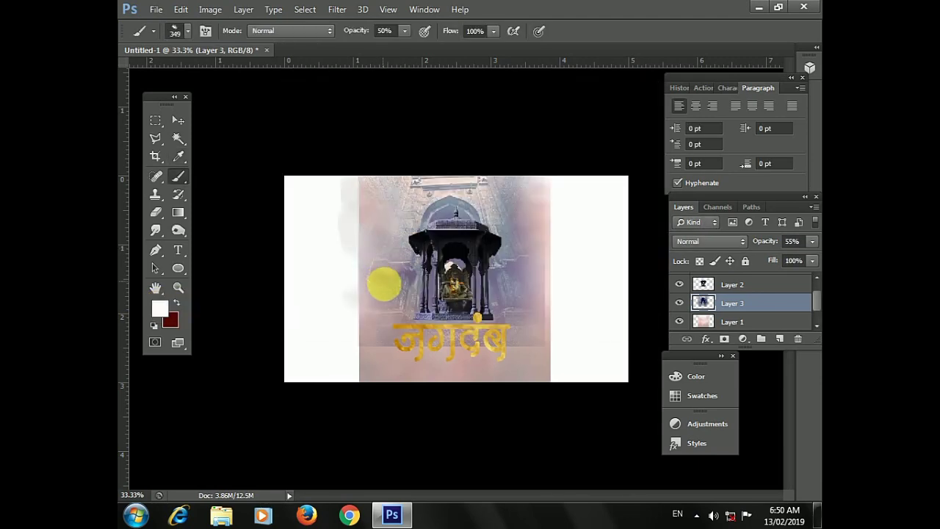
key("ctrl+alt+z")
key("ctrl+alt+z")
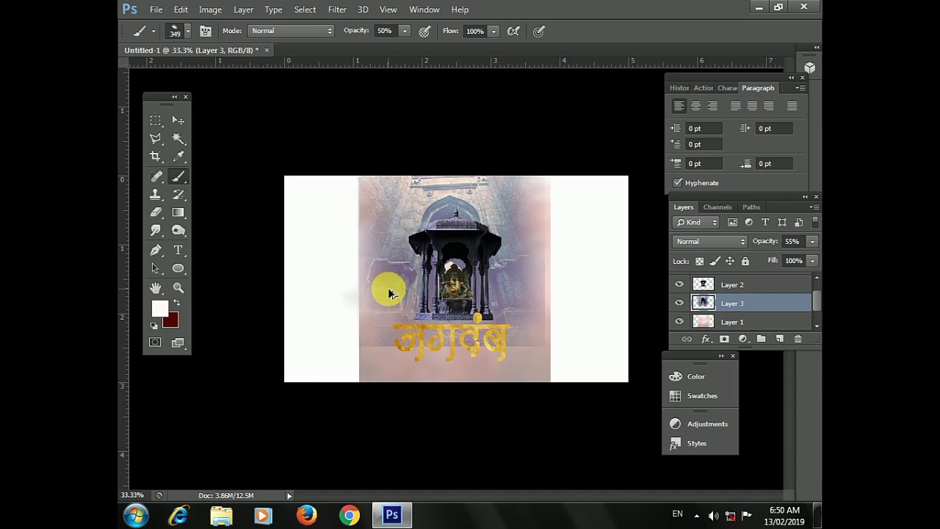
Undo the last gateway stroke and brush soft haze along both sides of the blurred background layer at 50% opacity.
key("ctrl+alt+z")
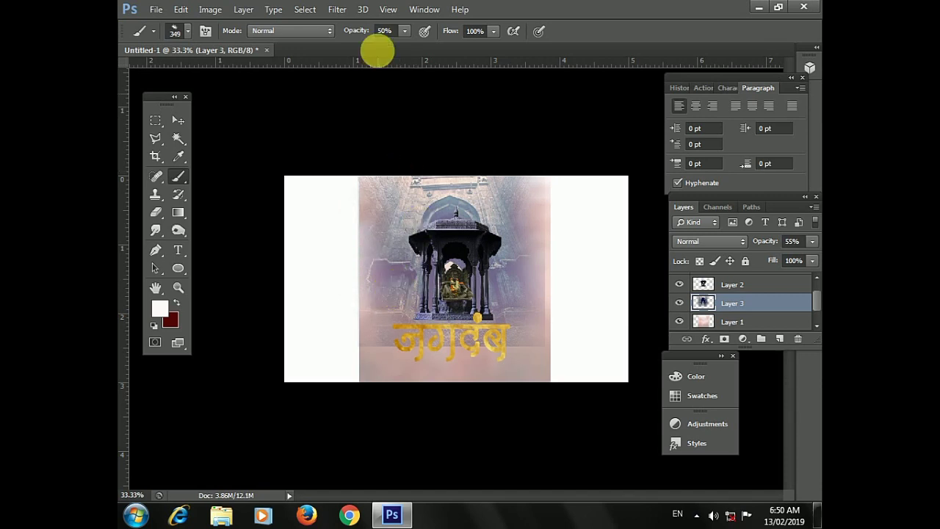
left_click(711, 325)
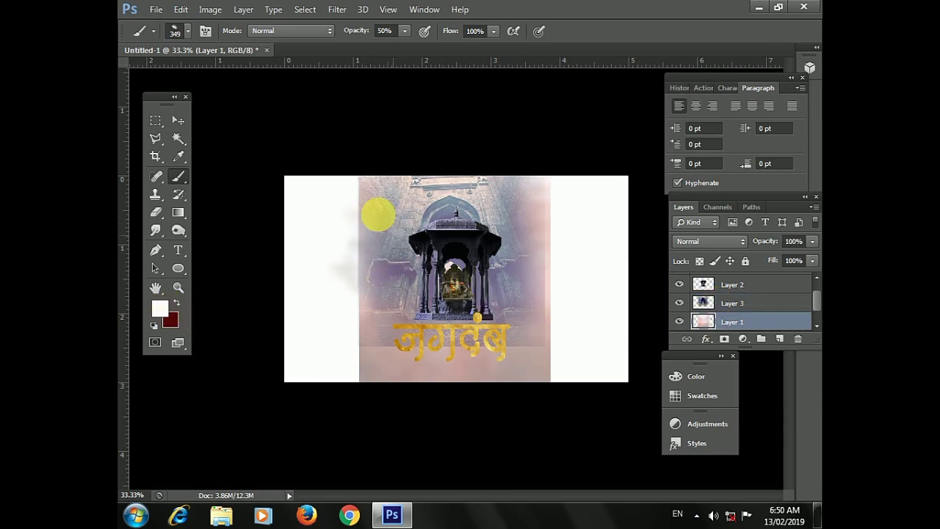
mouse_move(377, 217)
left_mouse_down()
mouse_move(382, 302)
mouse_move(407, 318)
mouse_move(536, 326)
mouse_move(529, 229)
left_mouse_up()
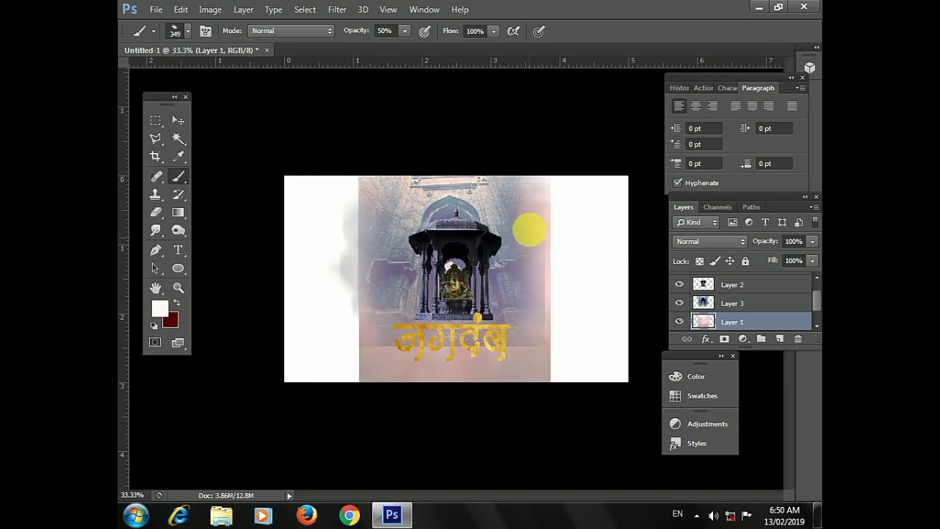
left_click_drag(541, 263, 538, 211)
left_click_drag(547, 253, 521, 315)
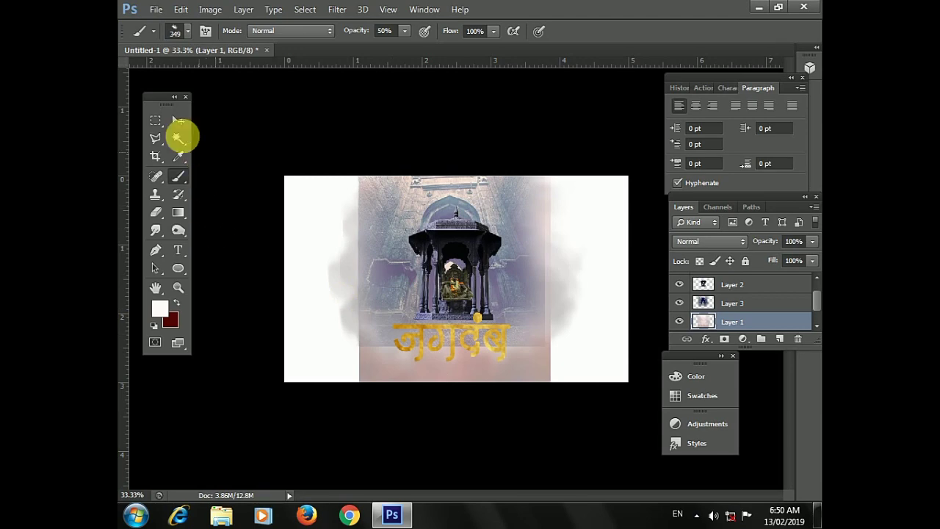
Make the golden जगदंब lettering the active layer for moving and styling.
left_click(178, 121)
right_click(445, 329)
left_click(475, 337)
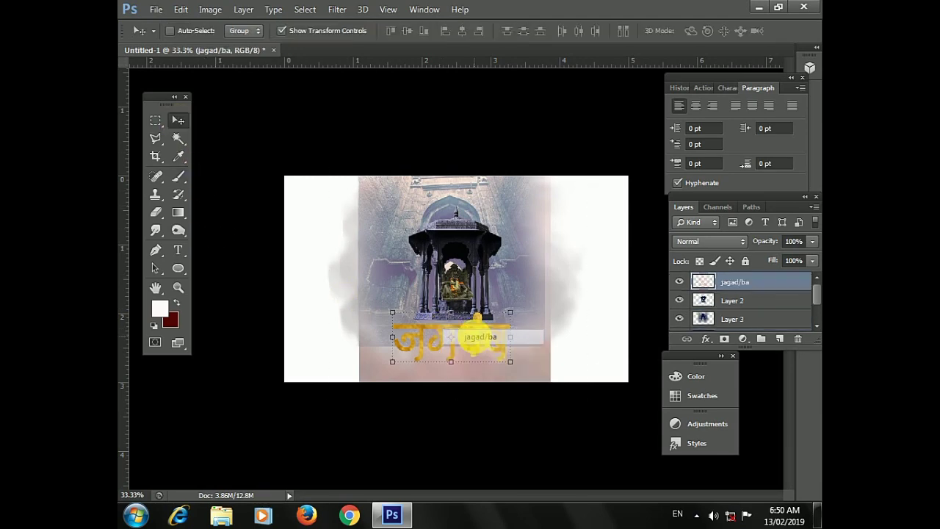
left_click(243, 9)
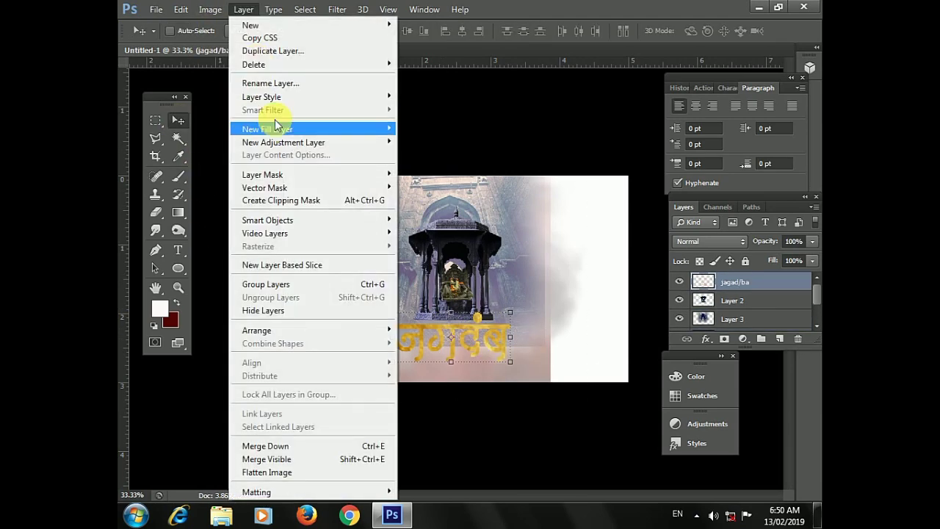
mouse_move(353, 96)
left_click(428, 224)
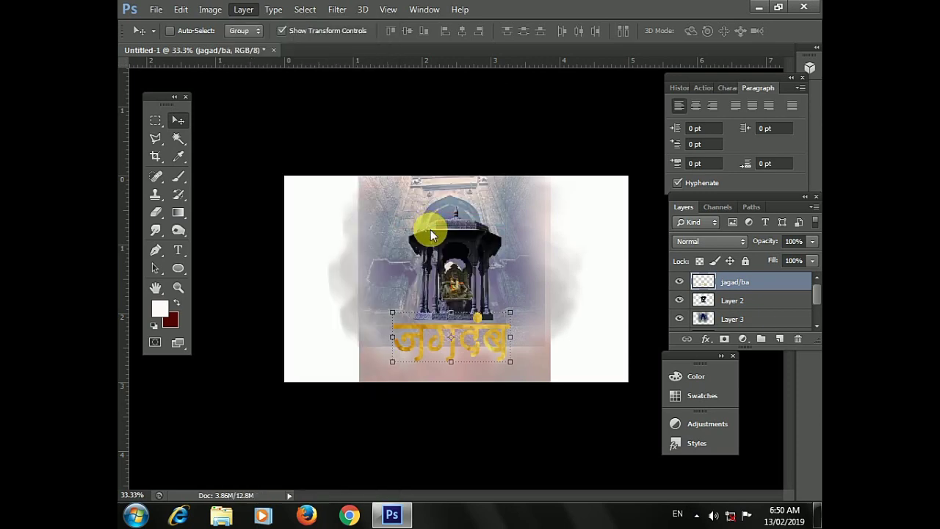
left_click(647, 108)
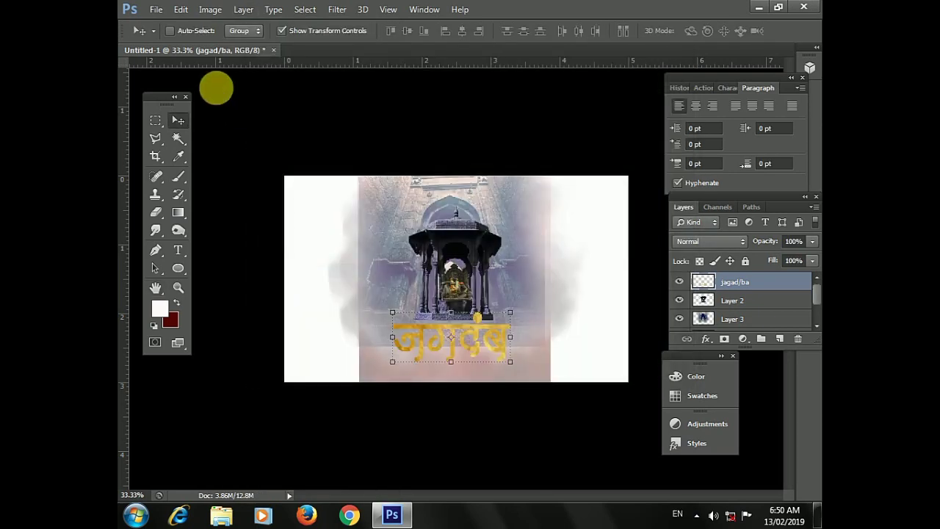
Apply a Drop Shadow to the golden lettering with 13 px distance and 92% opacity.
left_click(243, 10)
mouse_move(270, 96)
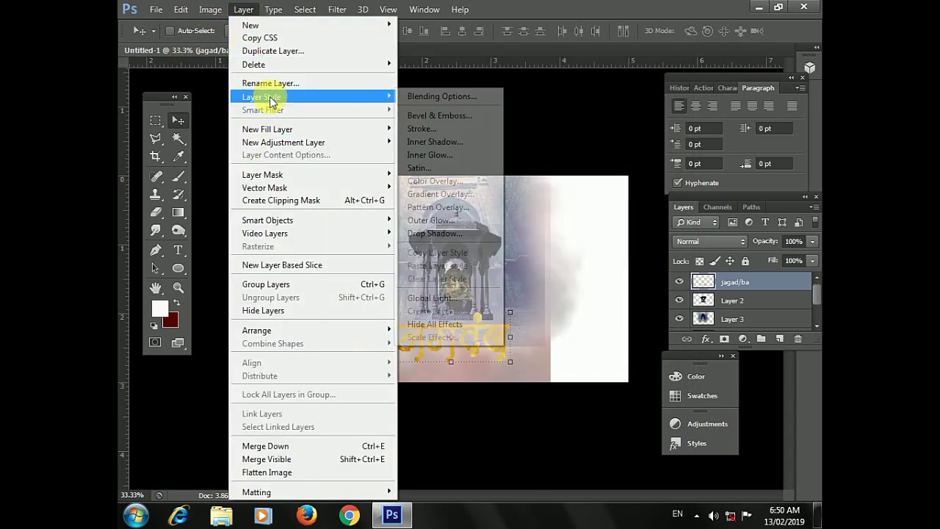
left_click(474, 233)
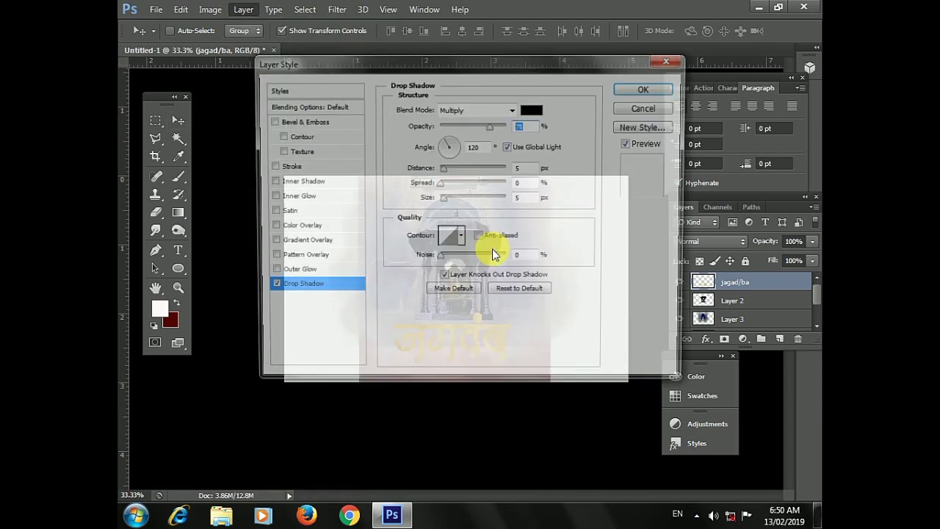
left_click_drag(524, 69, 234, 102)
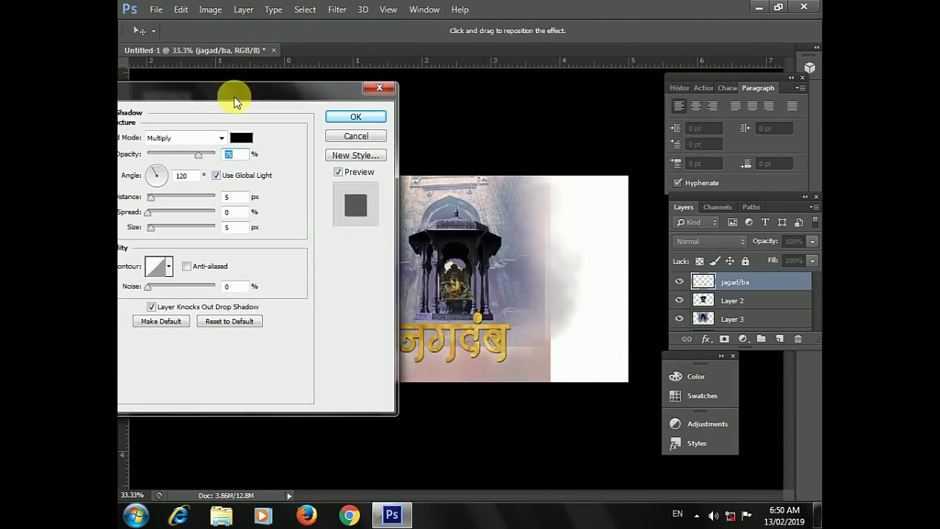
left_click_drag(153, 199, 157, 205)
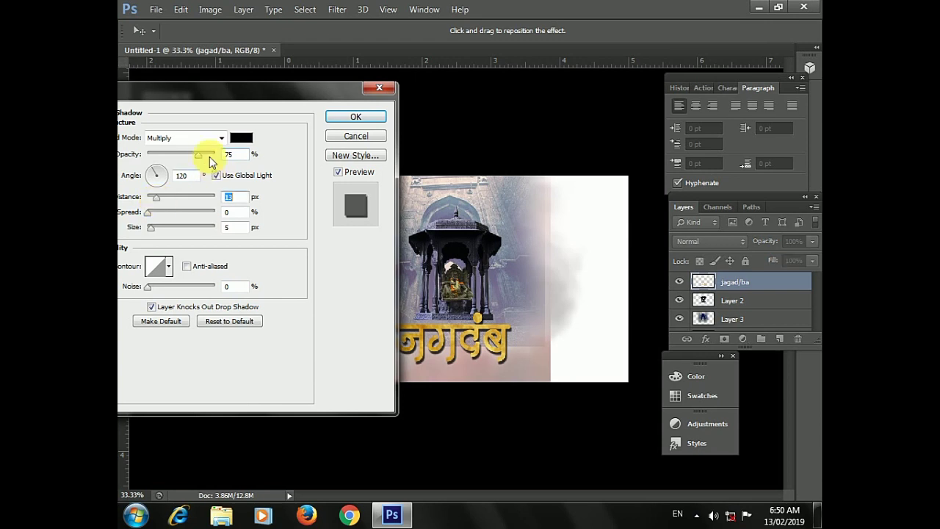
left_click_drag(198, 155, 217, 162)
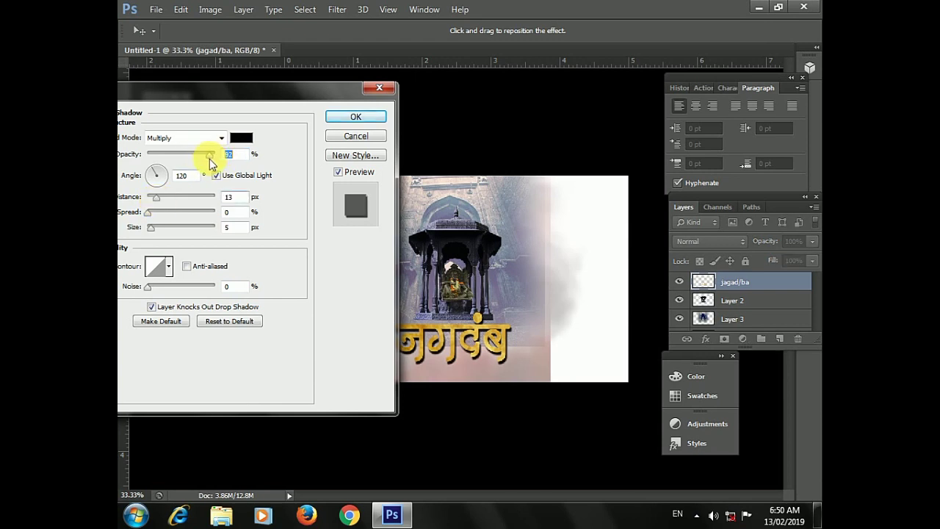
left_click(347, 120)
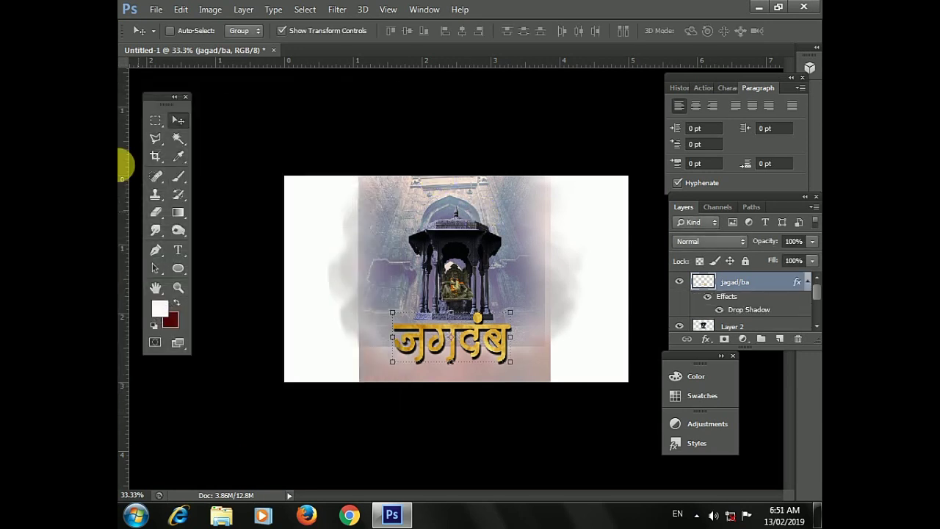
Select the stone pavilion layer and move it slightly down behind the lettering.
right_click(443, 249)
left_click(475, 256)
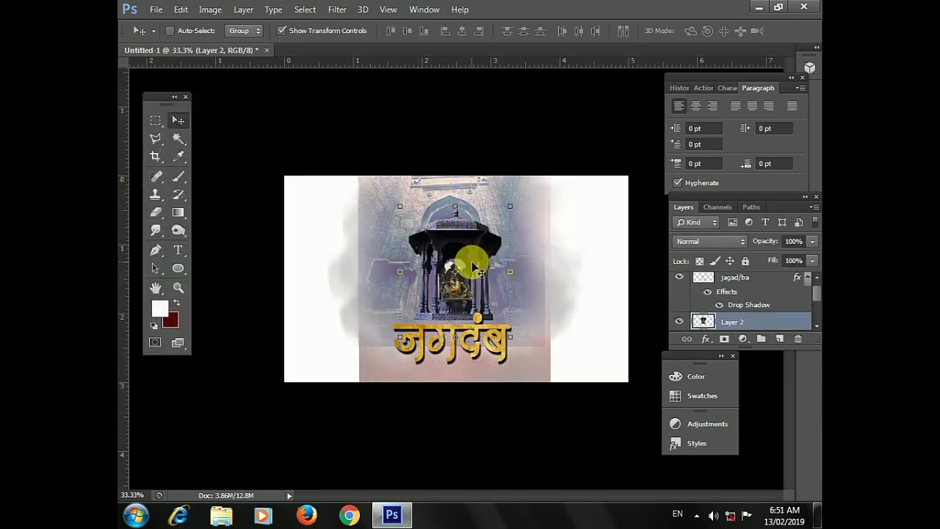
left_click_drag(471, 260, 486, 281)
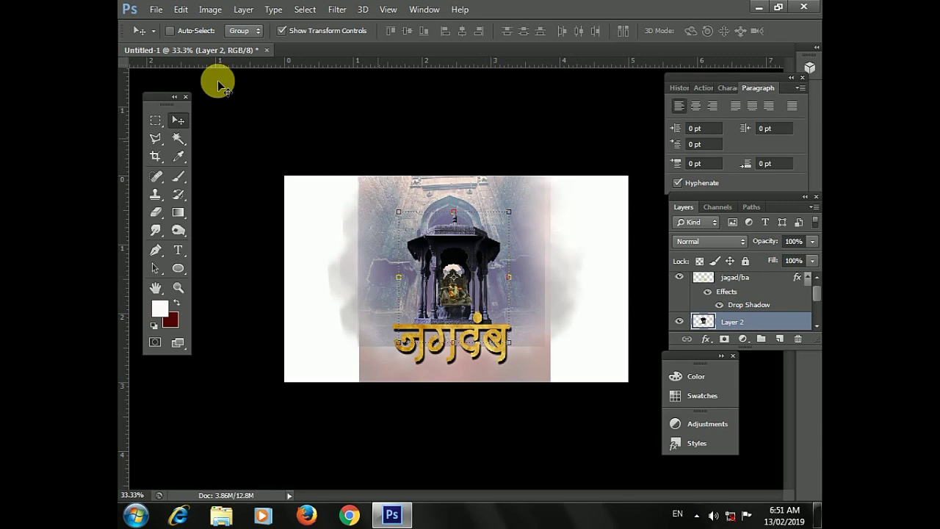
Open the orange lens flare image high_quality_lens_flares_in_png_05 from the park folder on drive D.
left_click(157, 10)
left_click(171, 37)
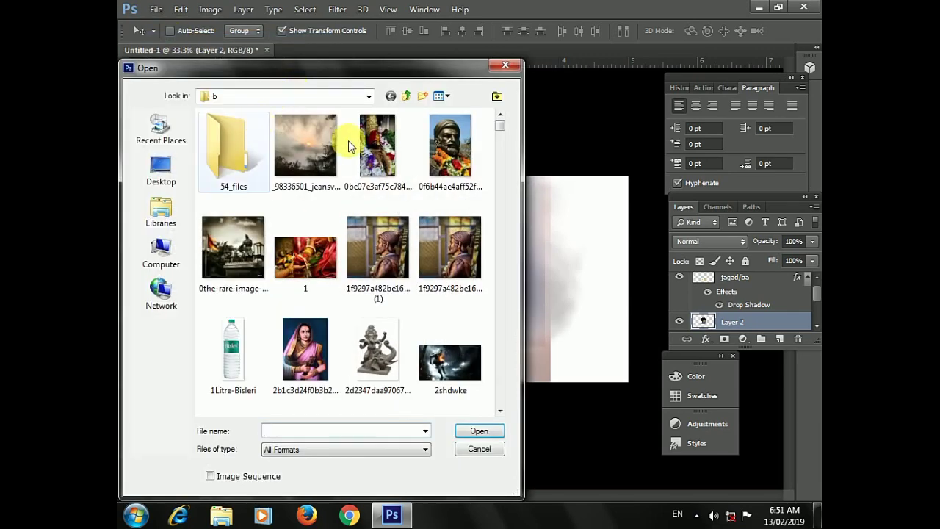
left_click(407, 99)
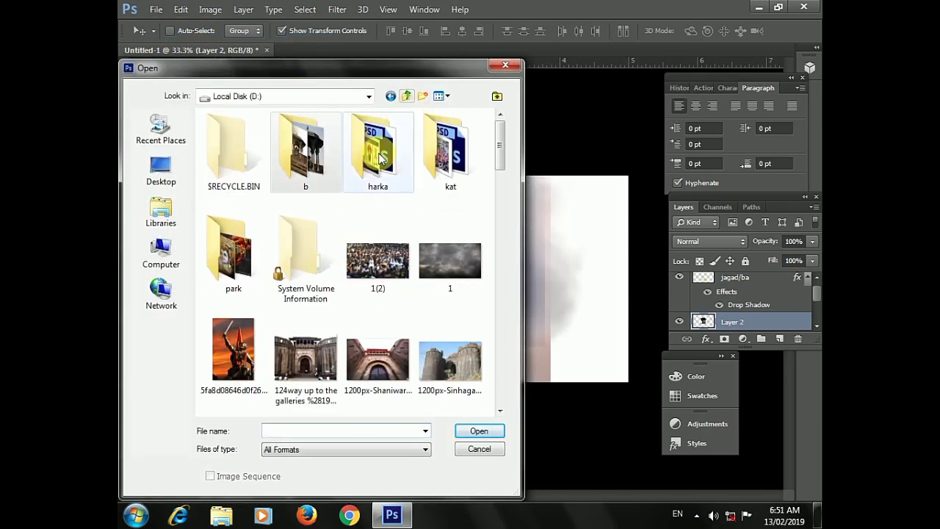
double_click(230, 258)
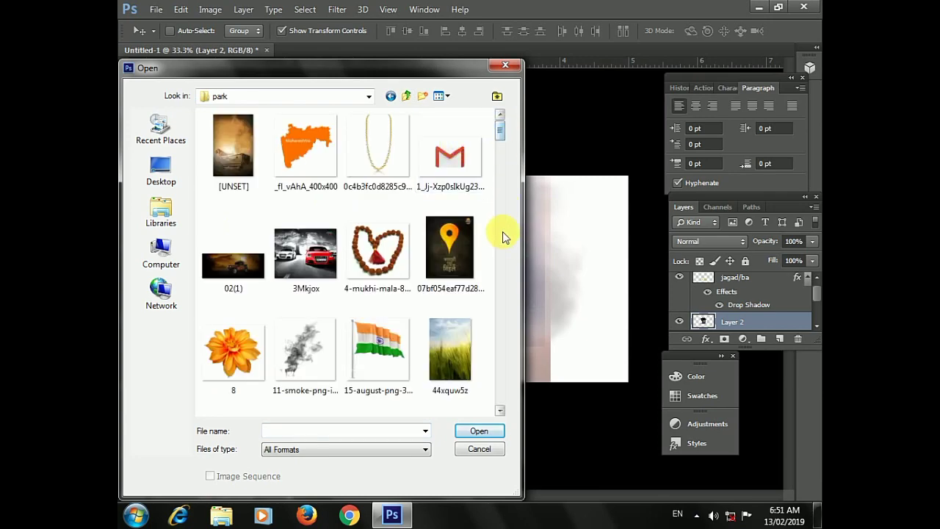
left_click_drag(501, 140, 510, 308)
left_click(411, 354)
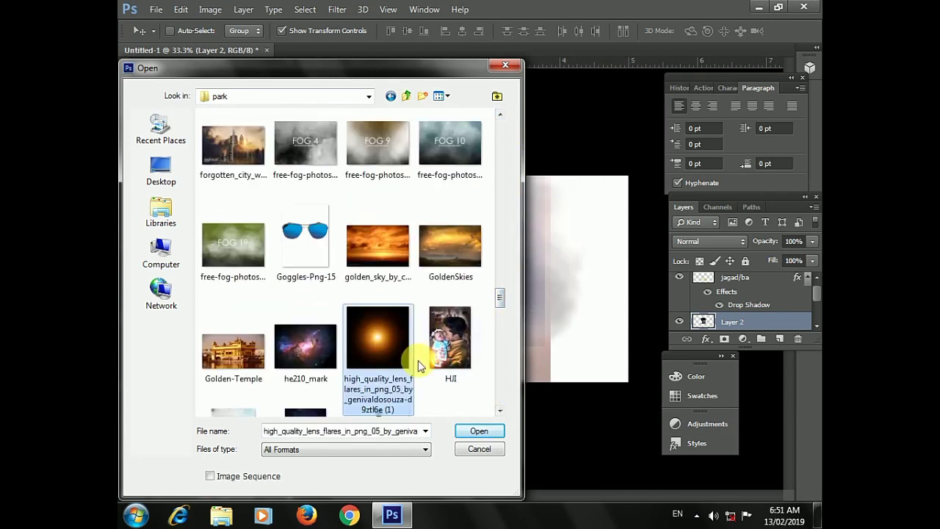
left_click(488, 430)
Copy the lens flare into Untitled-1 above the pavilion layer and close the flare's source document.
left_click_drag(428, 52, 427, 108)
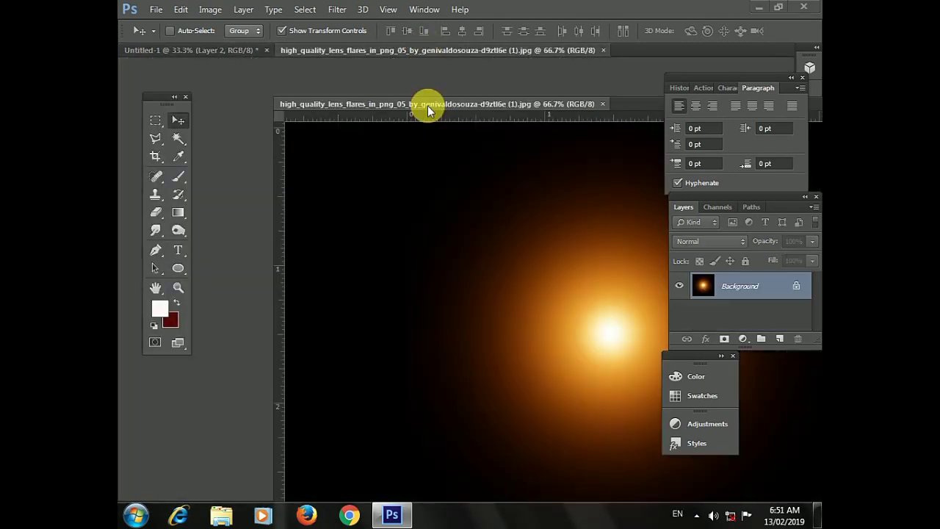
left_click_drag(497, 109, 250, 69)
left_click_drag(331, 184, 468, 172)
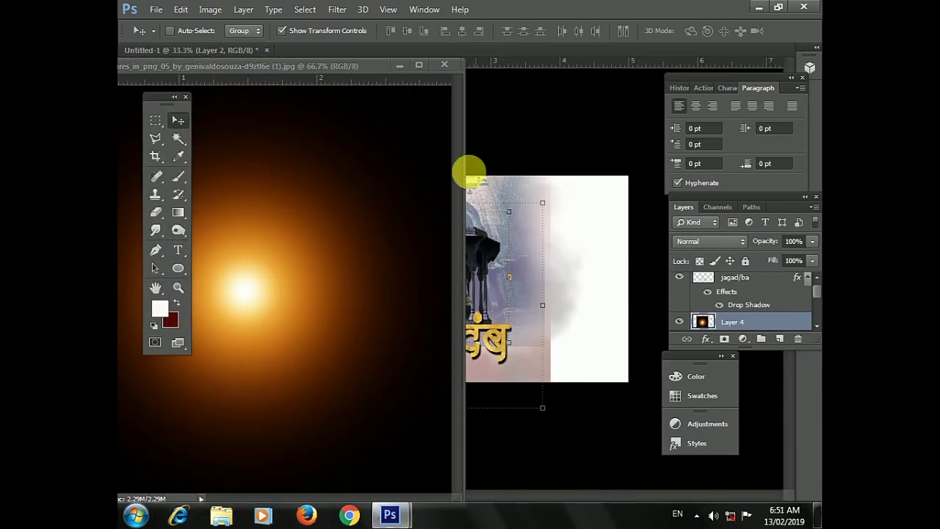
left_click(444, 64)
Set the lens flare layer's blend mode to Screen and place the flare beside the pavilion's dome.
left_click_drag(494, 259, 513, 198)
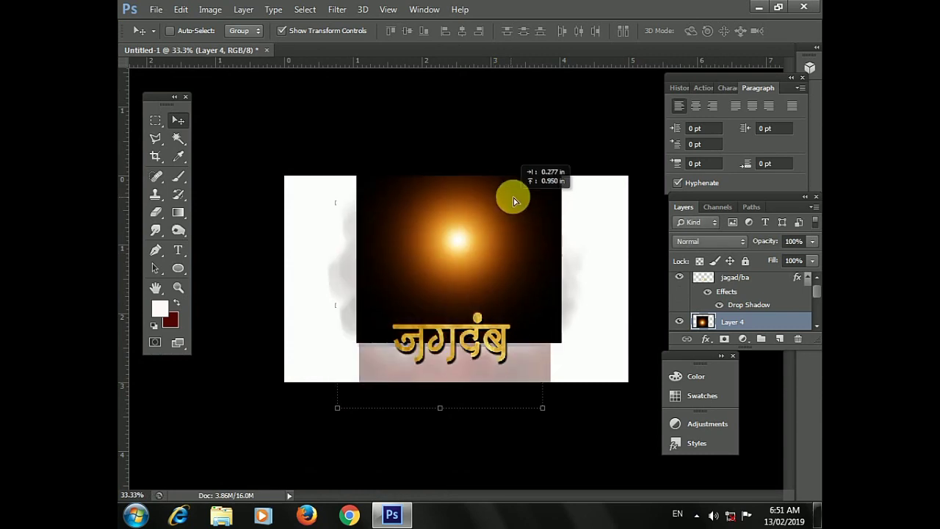
left_click(706, 242)
left_click(703, 116)
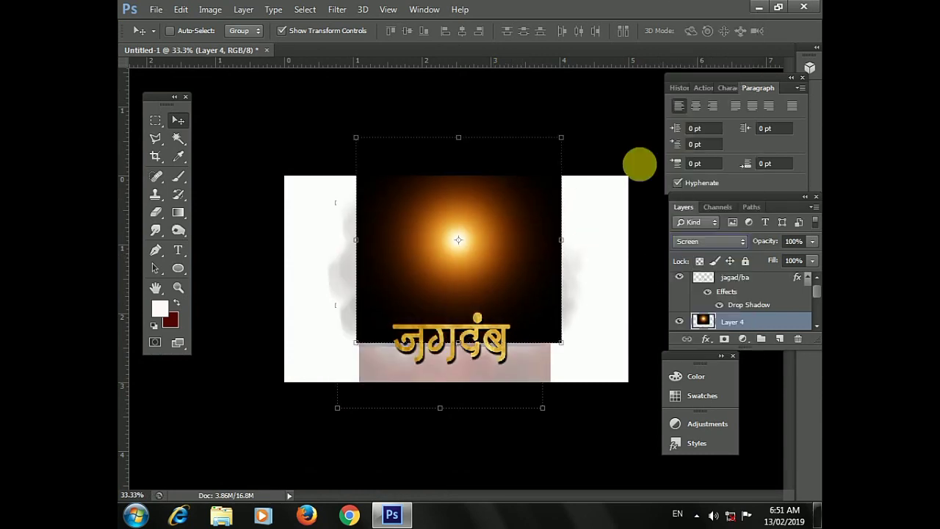
left_click_drag(500, 224, 522, 201)
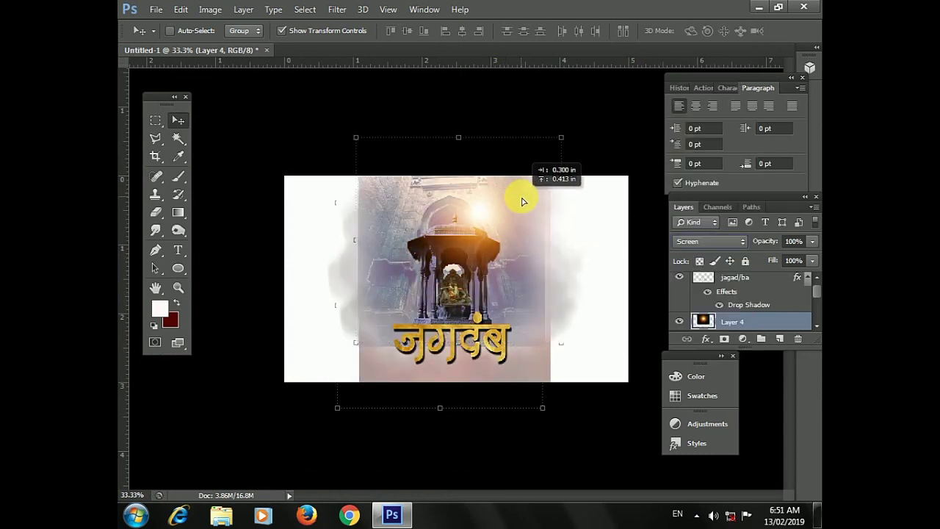
Scale the lens flare down and position it against the right side of the pavilion's dome.
key("ctrl+t")
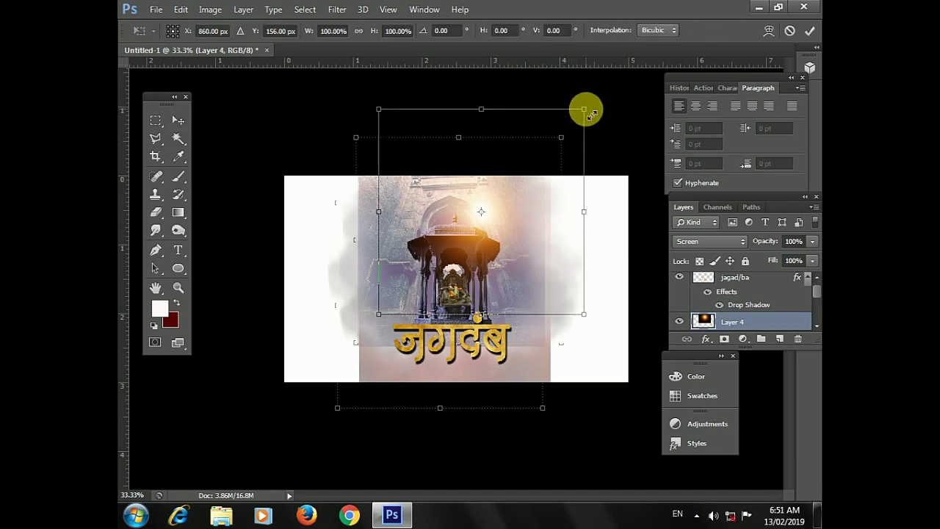
left_click_drag(586, 110, 520, 171)
left_click_drag(488, 209, 511, 190)
left_click_drag(544, 149, 514, 205)
key("Return")
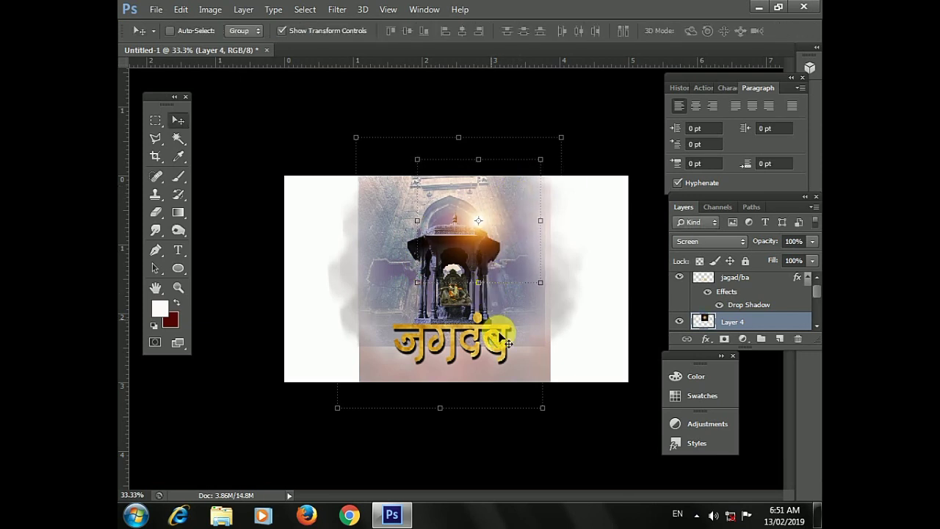
Make the faded gateway the active layer.
right_click(538, 315)
left_click(564, 312)
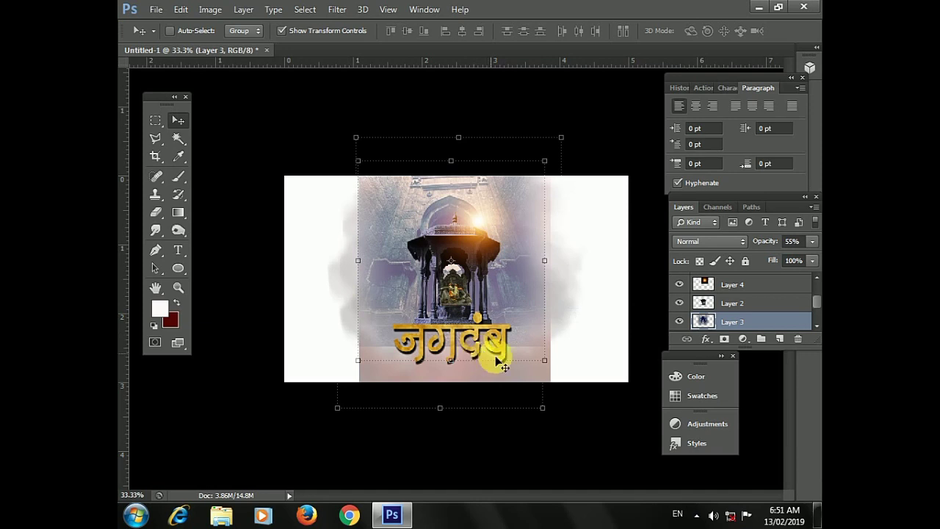
left_click(404, 303)
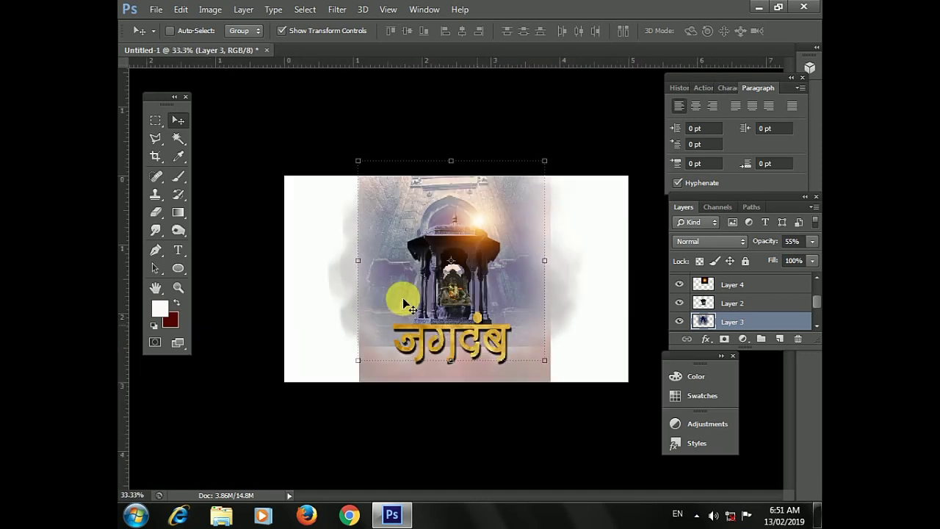
Crop the canvas to a full-height selection about 2.8 in wide around the artwork, removing the white side margins, and deselect.
left_click(155, 120)
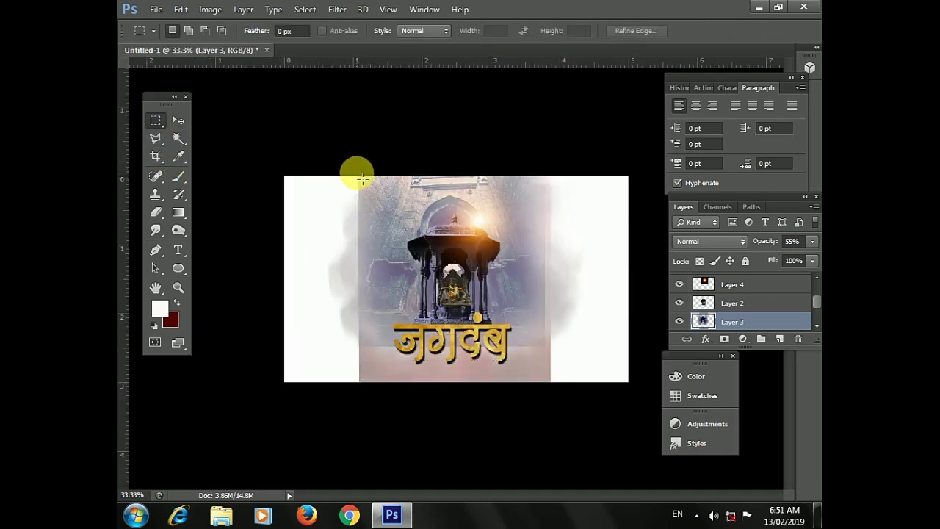
left_click_drag(362, 179, 550, 428)
left_click(211, 9)
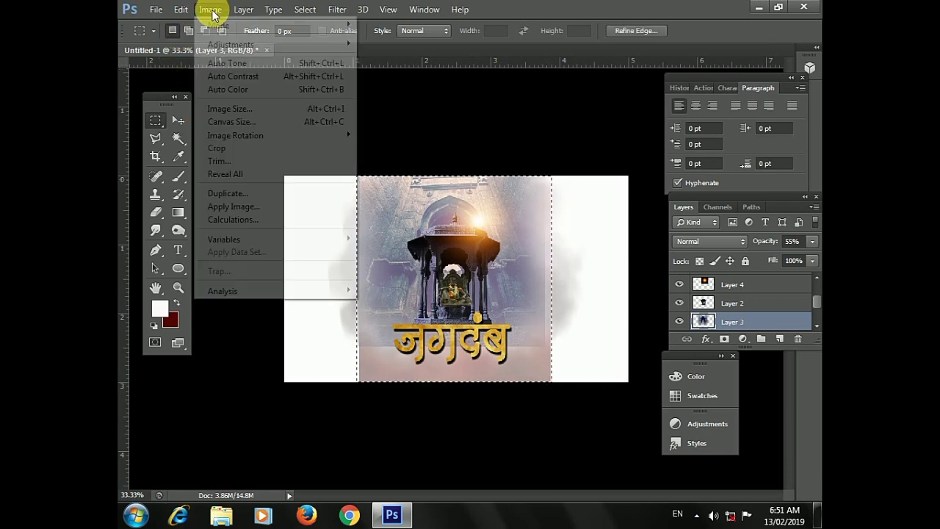
left_click(256, 148)
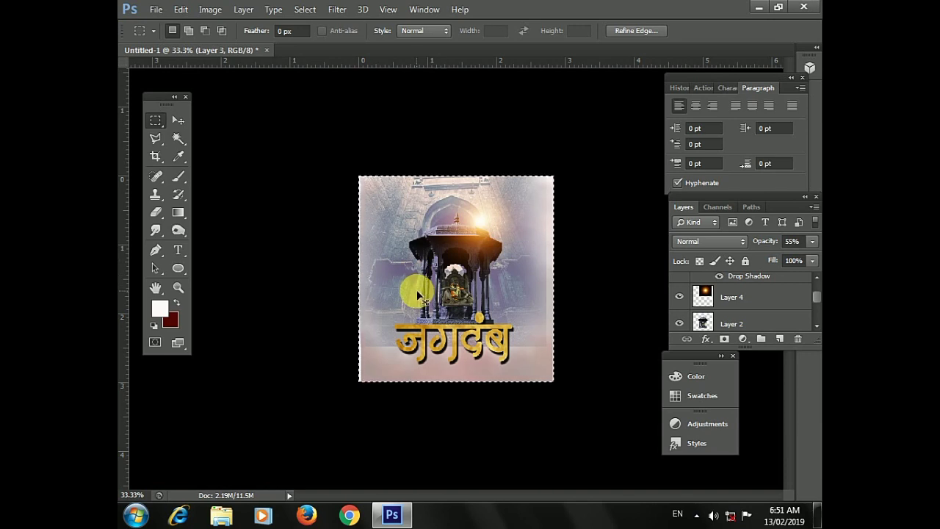
key("ctrl+d")
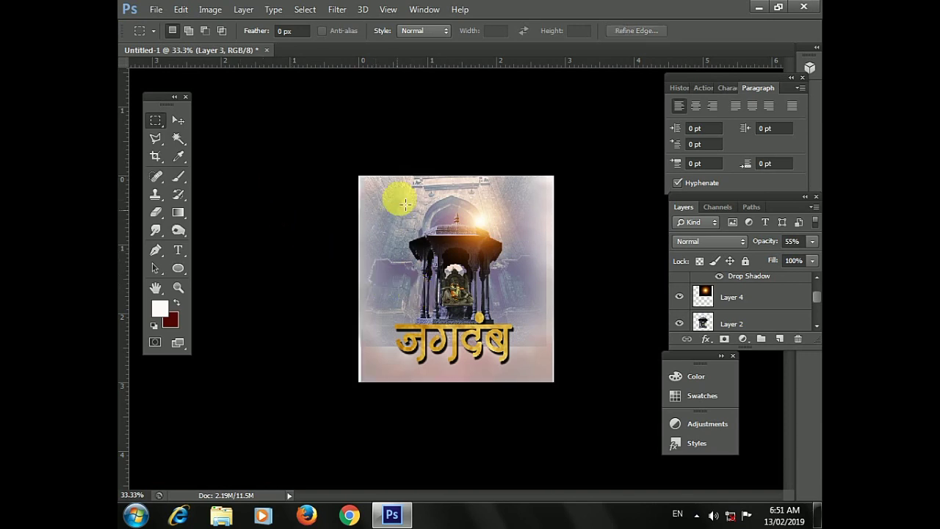
Crop the canvas tighter around the pavilion and lettering, to a full-height area about 2.3 in wide.
left_click_drag(378, 177, 541, 393)
left_click(205, 10)
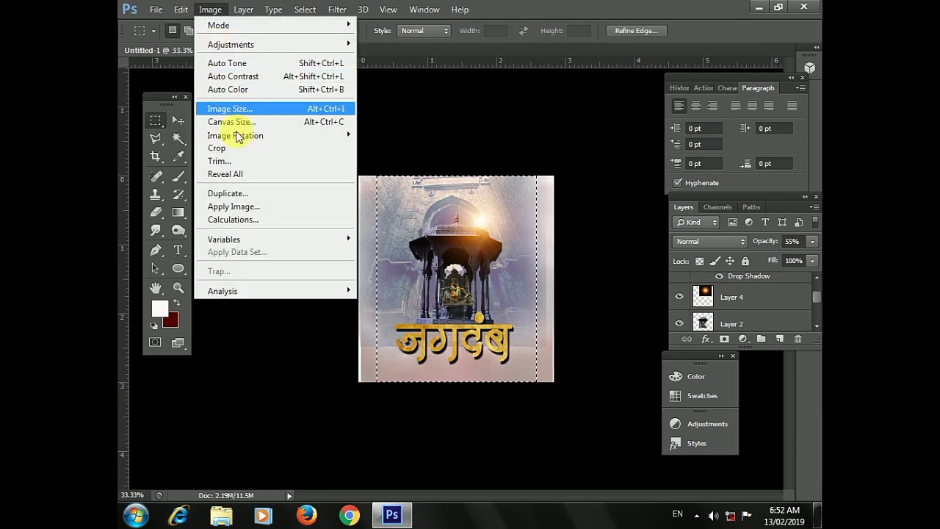
left_click(242, 148)
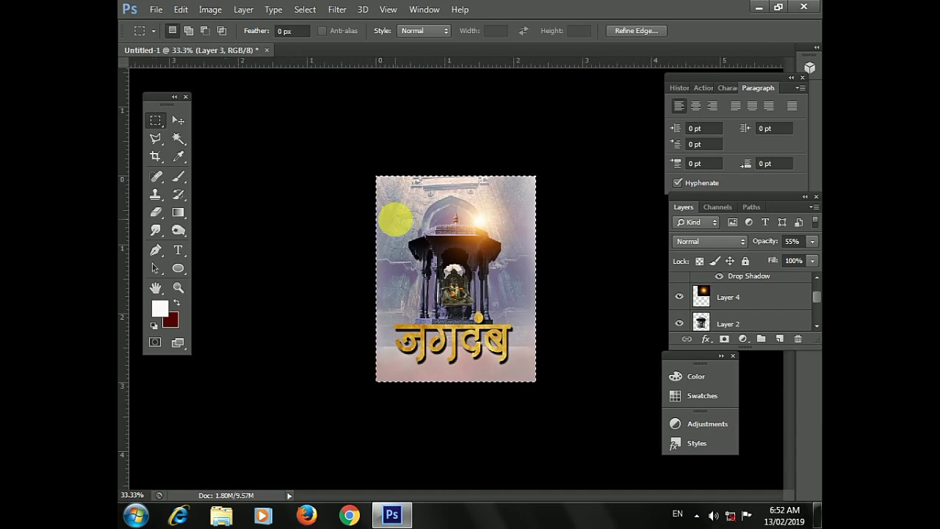
Save the poster as vb in PSD format in the park folder with Maximize Compatibility on, and deselect the canvas.
key("ctrl+s")
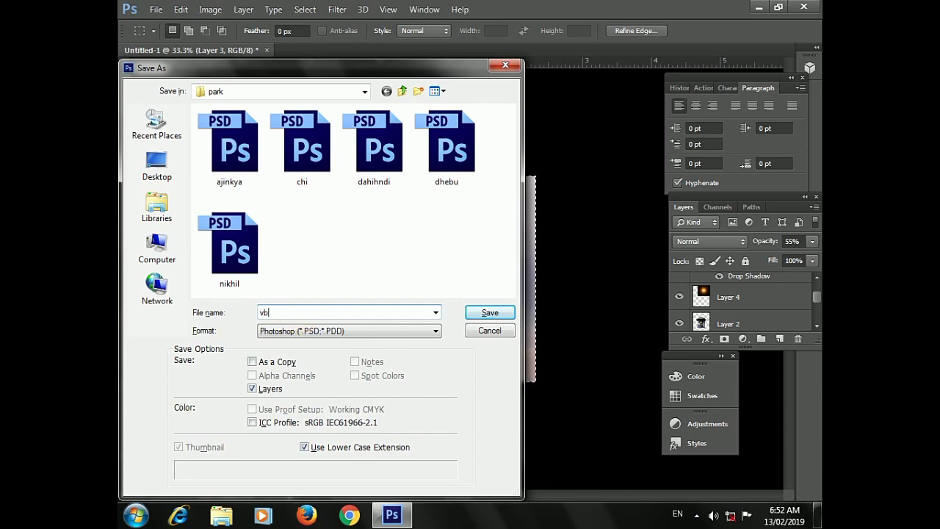
left_click(474, 314)
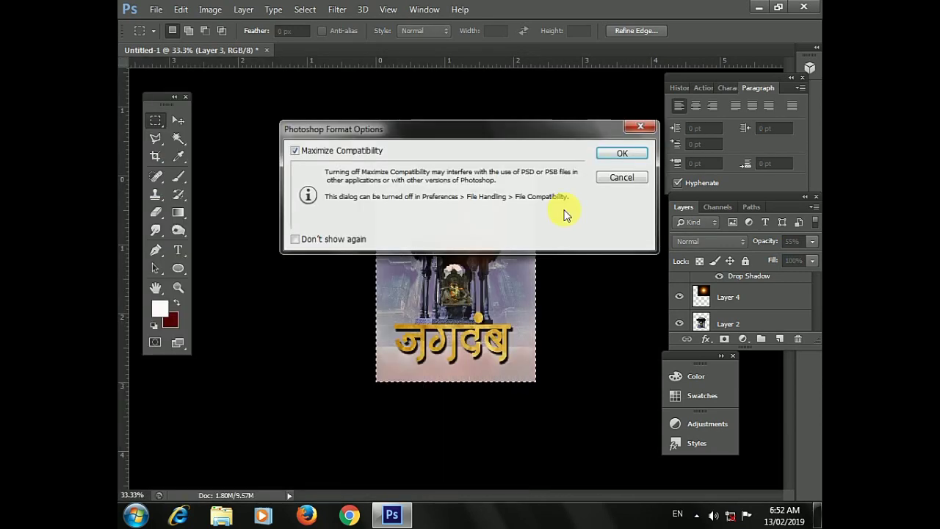
left_click(624, 154)
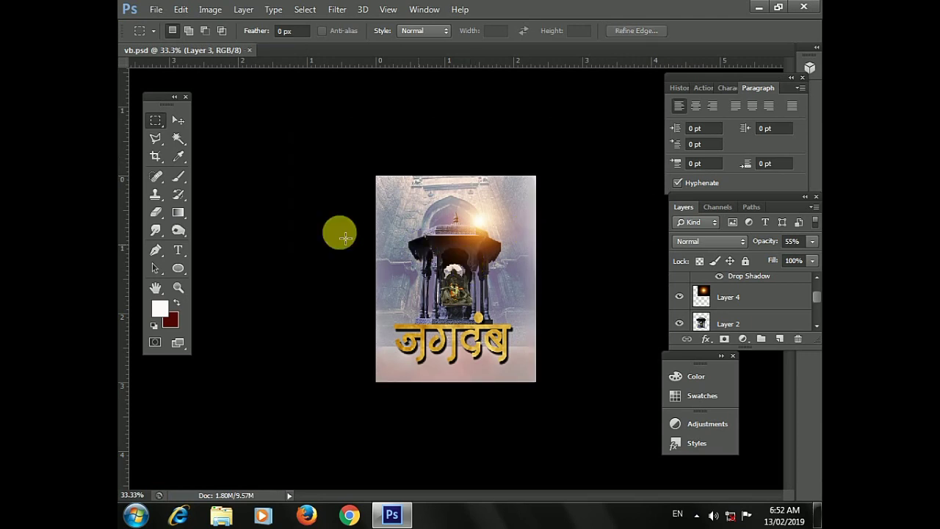
Examine the finished poster at closer zoom, checking the pavilion, lens flare and जगदंब lettering.
left_click(177, 120)
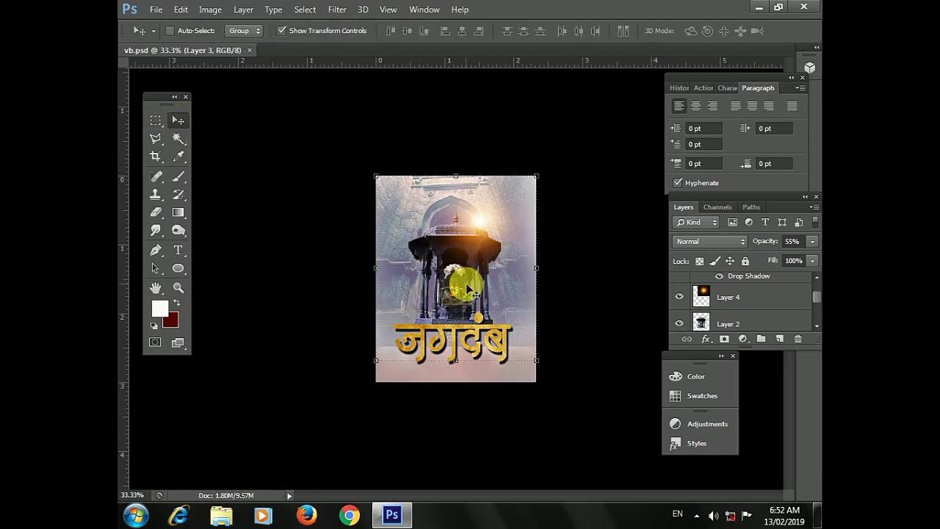
scroll(462, 275, "up", 2)
scroll(470, 301, "down", 1)
scroll(481, 331, "up", 1)
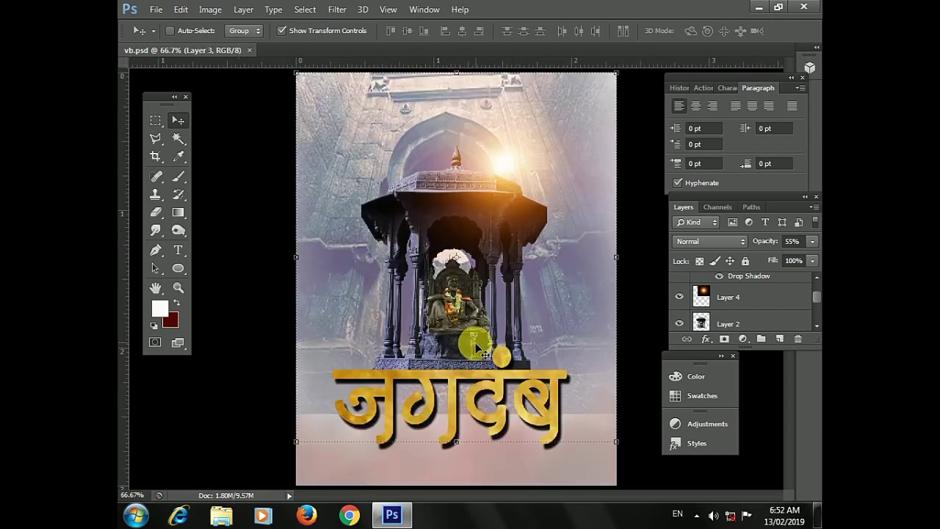
scroll(479, 356, "down", 2)
scroll(476, 325, "up", 1)
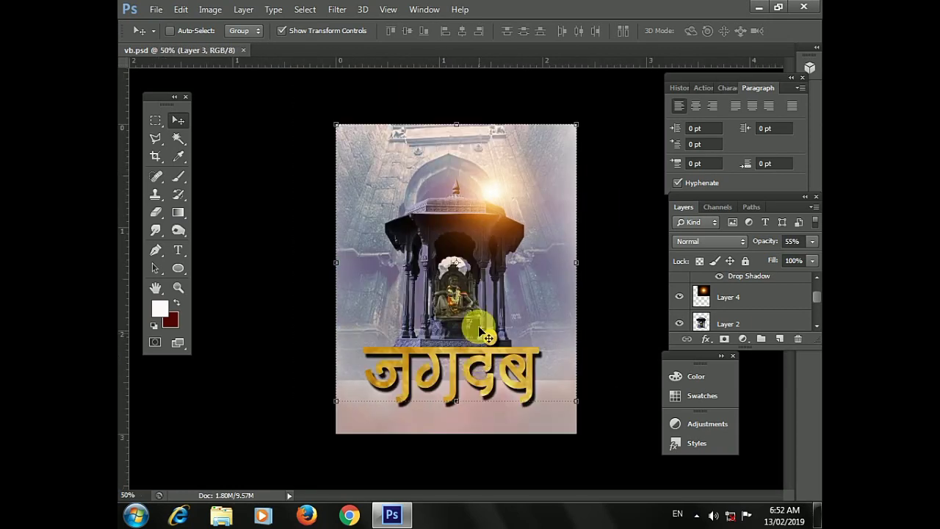
scroll(476, 312, "up", 1)
scroll(477, 303, "down", 1)
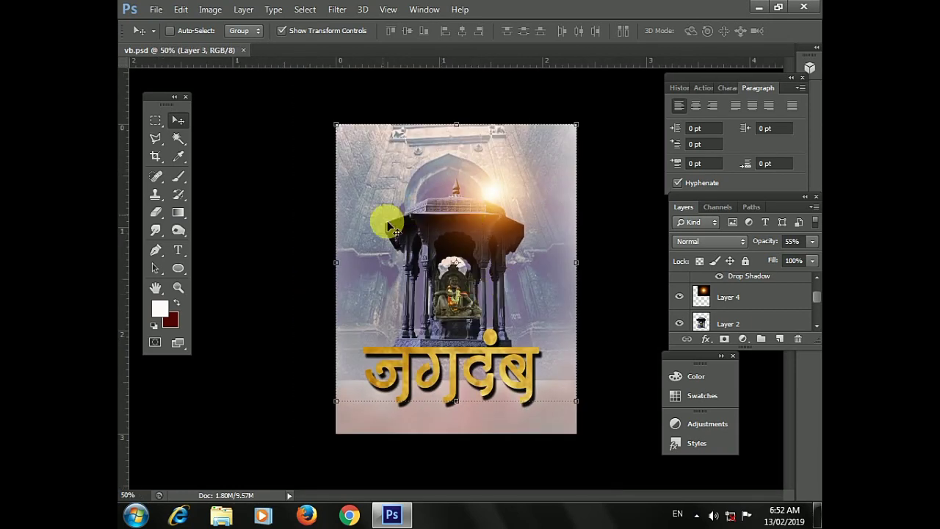